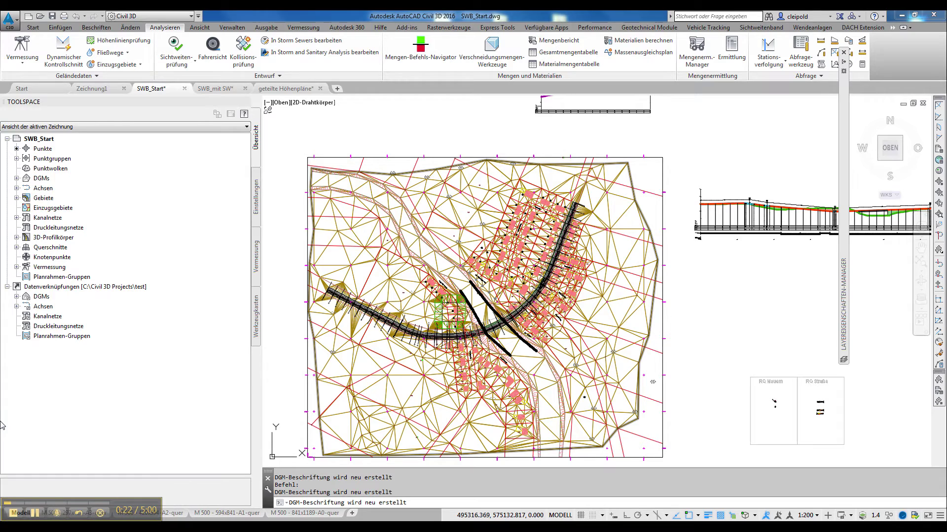
Select and deselect the terrain surface, then zoom out to see the whole site
{"action": "left_click", "coordinate": [346, 237]}
{"action": "key", "text": "Escape"}
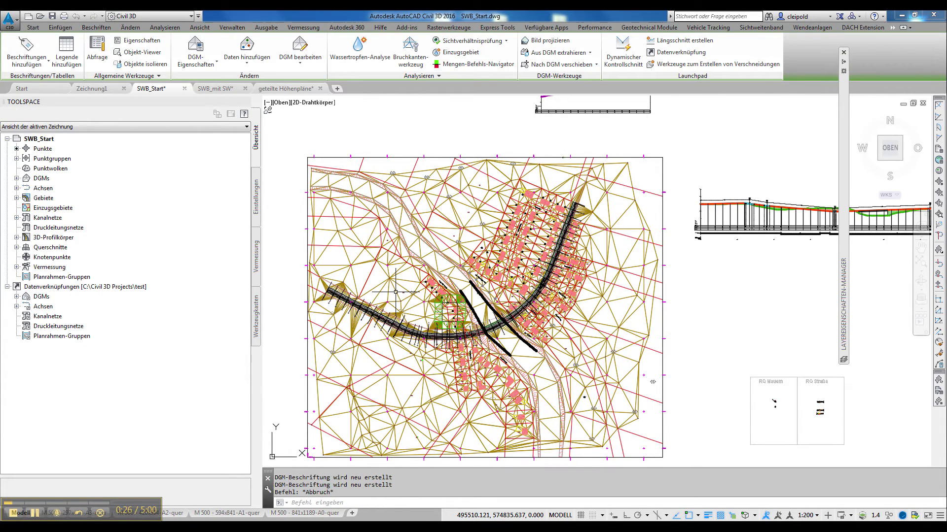
{"action": "scroll", "coordinate": [395, 292], "scroll_direction": "up", "scroll_amount": 5}
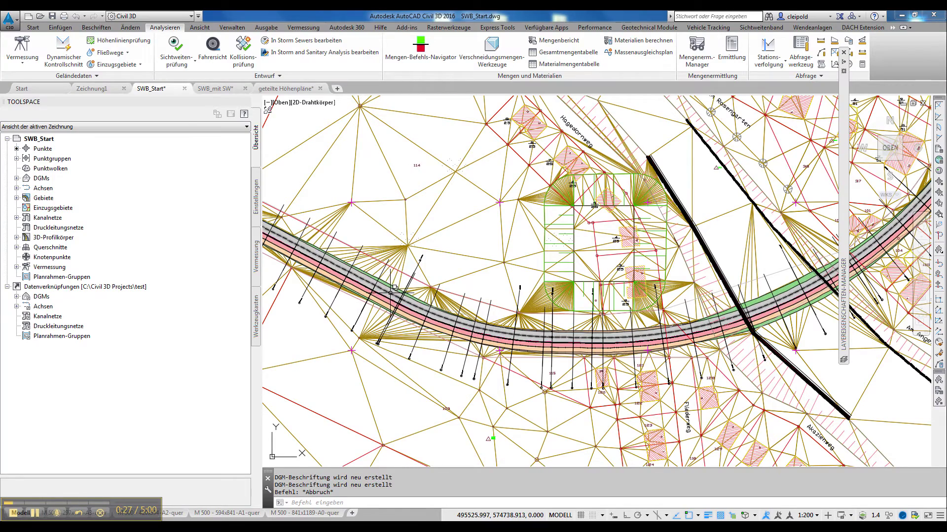
{"action": "scroll", "coordinate": [370, 311], "scroll_direction": "down", "scroll_amount": 5}
{"action": "scroll", "coordinate": [370, 311], "scroll_direction": "down", "scroll_amount": 2}
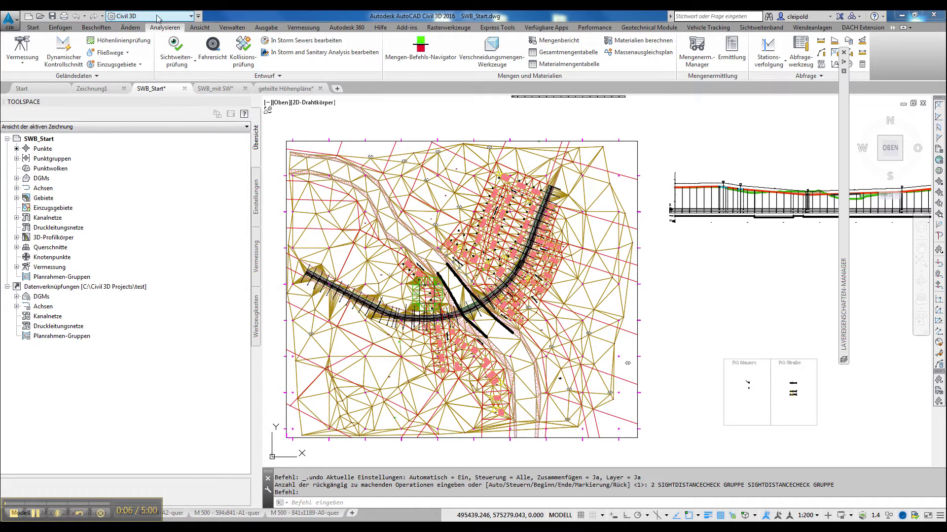
Start an alignment sight-distance check on Blumenstraße - Gradiente (1), ending at station 0+900
{"action": "left_click", "coordinate": [178, 58]}
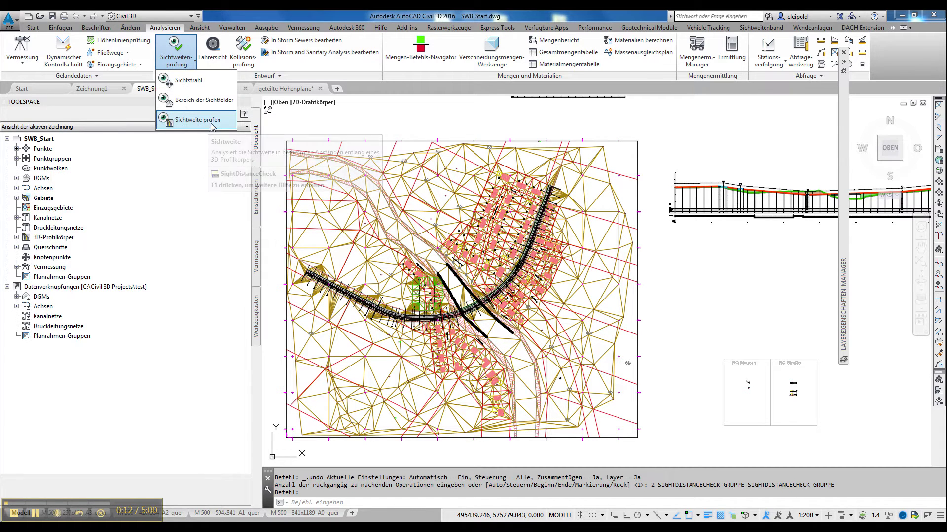
{"action": "left_click", "coordinate": [197, 120]}
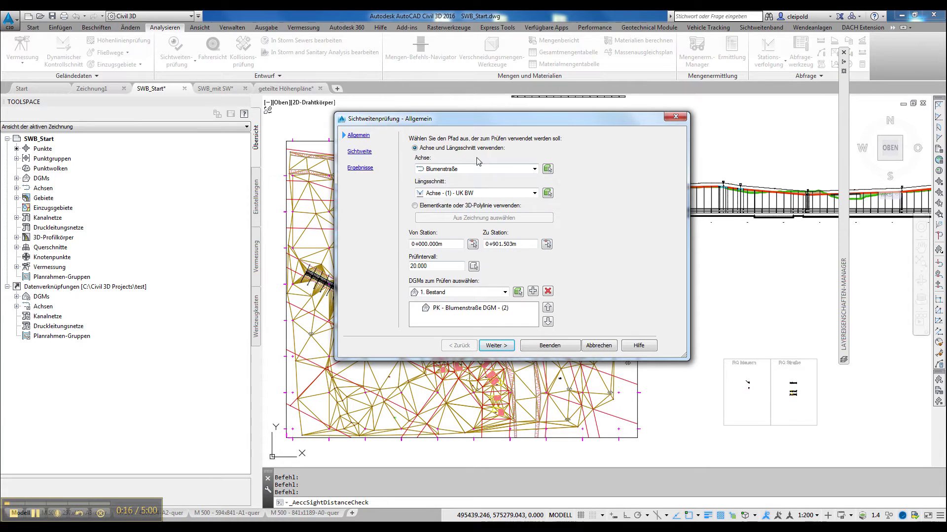
{"action": "left_click", "coordinate": [442, 193]}
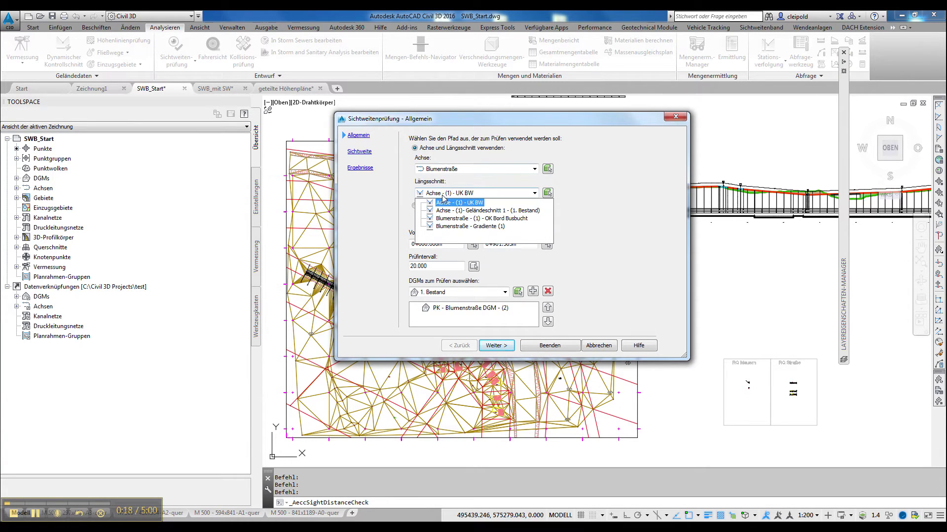
{"action": "left_click", "coordinate": [442, 225]}
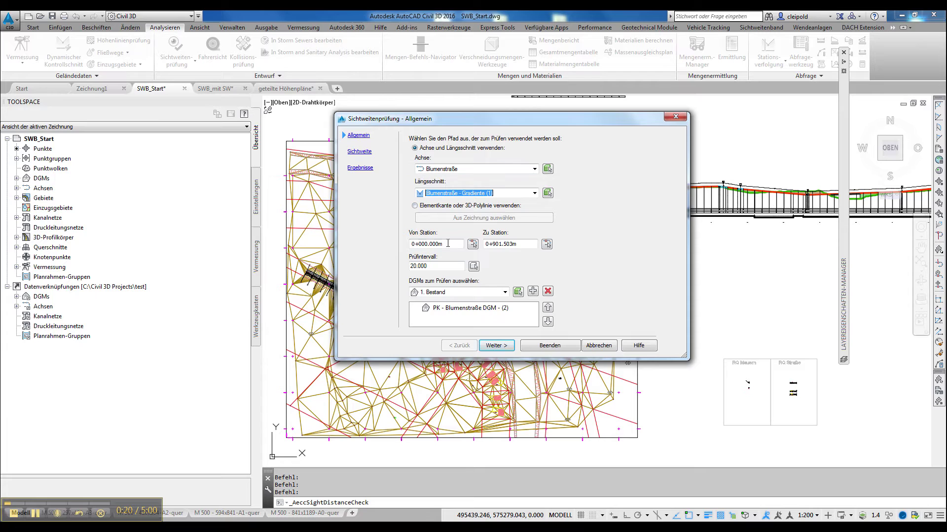
{"action": "left_click", "coordinate": [515, 244]}
{"action": "left_click_drag", "start_coordinate": [515, 244], "coordinate": [477, 248]}
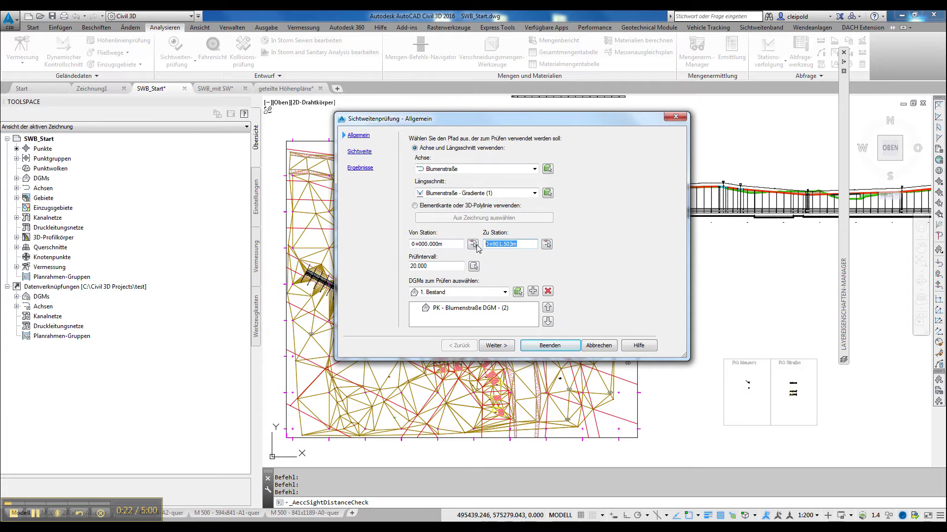
{"action": "type", "text": "900"}
{"action": "key", "text": "Tab"}
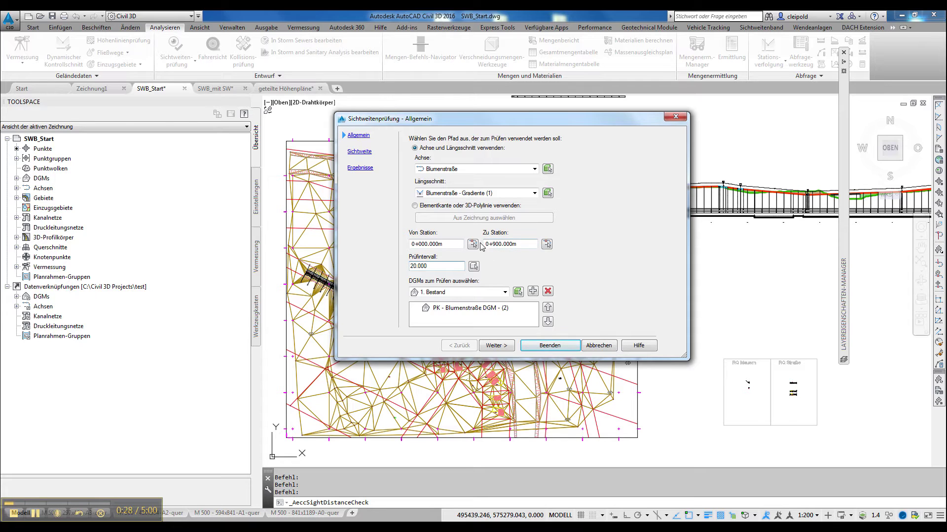
Replace surface PK - Blumenstraße DGM - (2) with 2. Gesamt in the check
{"action": "left_click", "coordinate": [452, 293]}
{"action": "left_click", "coordinate": [459, 309]}
{"action": "left_click", "coordinate": [533, 291]}
{"action": "left_click", "coordinate": [472, 308]}
{"action": "left_click", "coordinate": [547, 292]}
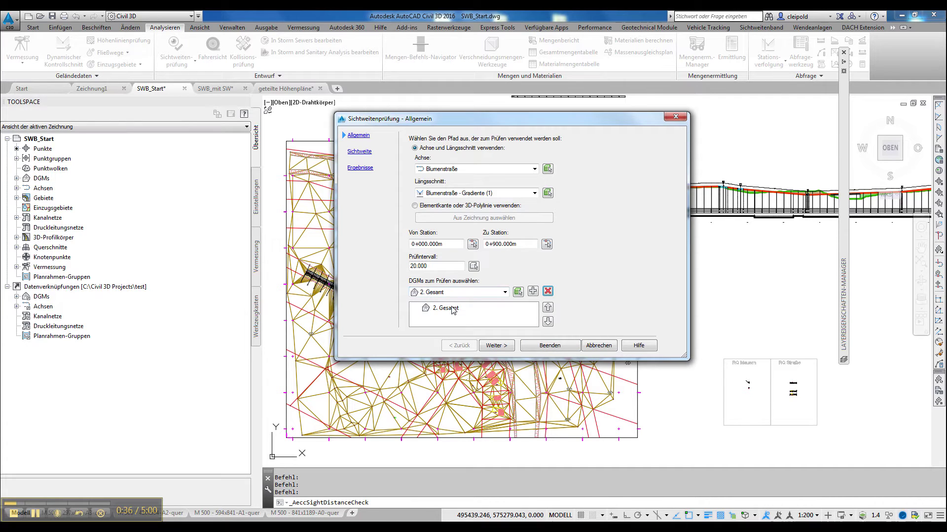
{"action": "left_click_drag", "start_coordinate": [453, 309], "coordinate": [512, 347]}
Set the sight-distance eye height to 1.45, keeping the 500 m minimum sight distance
{"action": "left_click", "coordinate": [498, 345]}
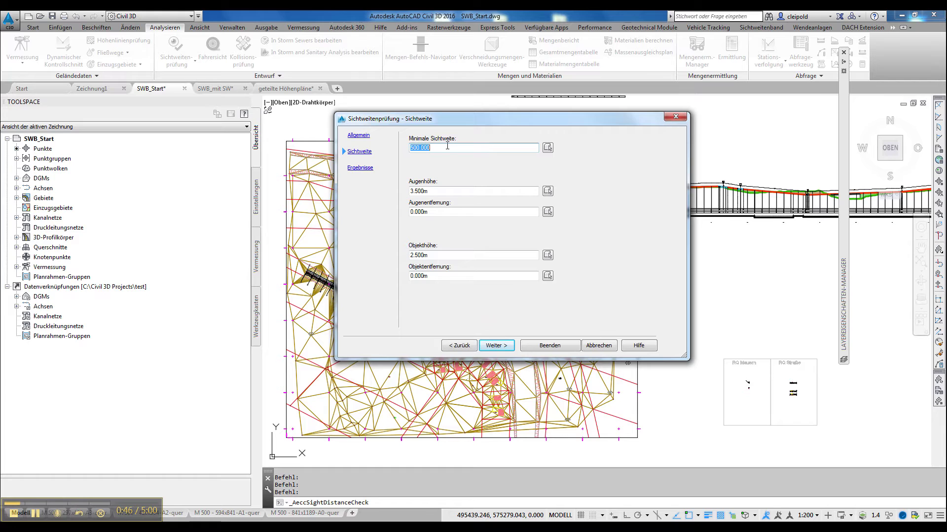
{"action": "left_click", "coordinate": [446, 191]}
{"action": "type", "text": "1.45"}
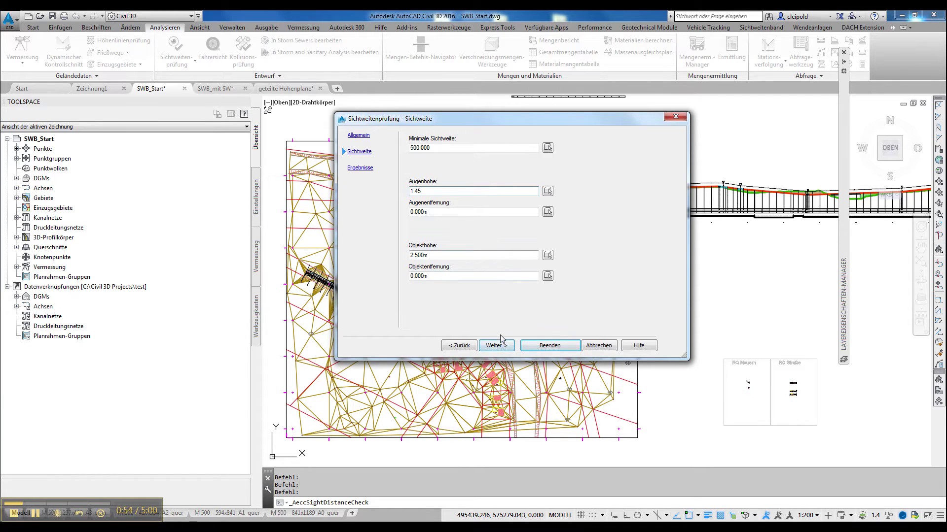
{"action": "left_click", "coordinate": [502, 346]}
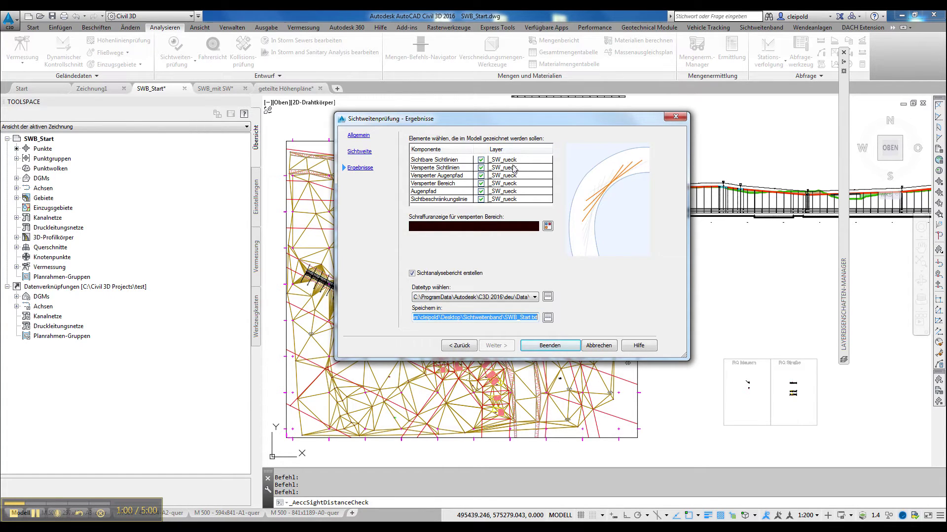
Assign the sight-distance result components to layer _SW_hin
{"action": "left_click", "coordinate": [512, 161]}
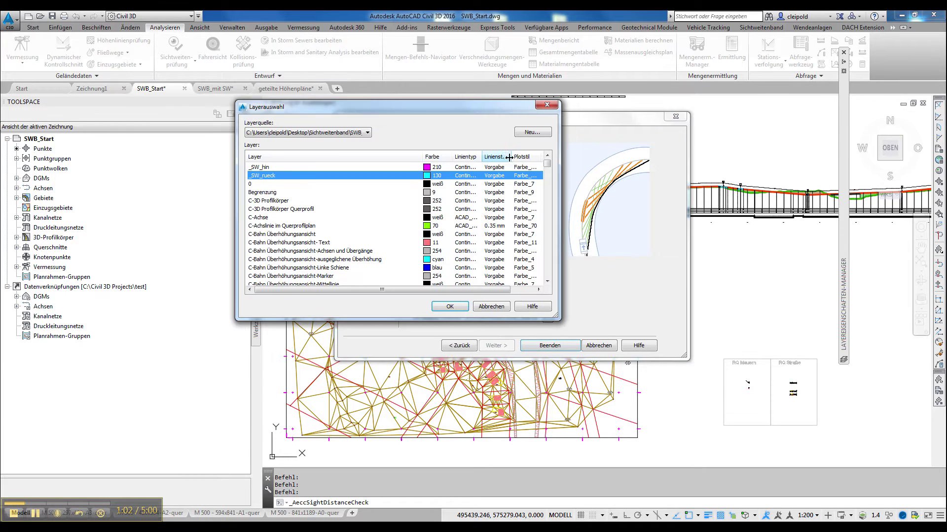
{"action": "left_click", "coordinate": [270, 168]}
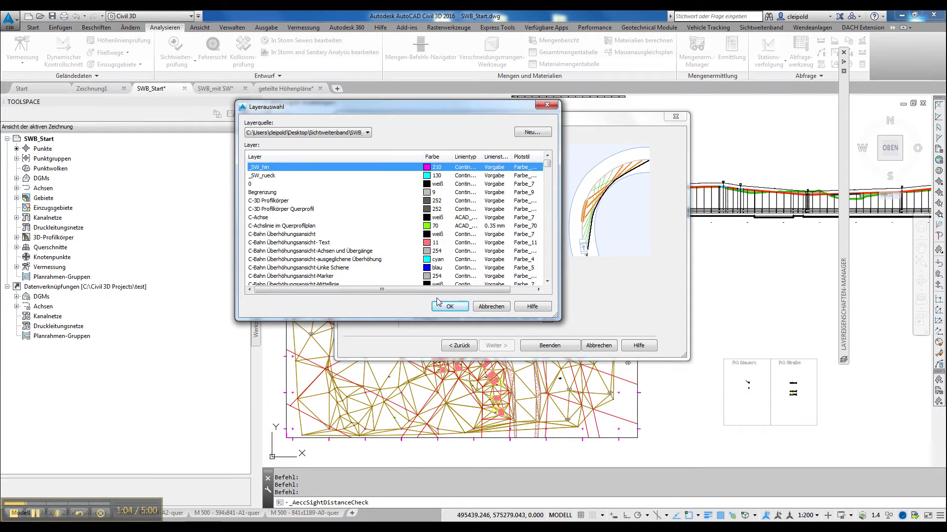
{"action": "left_click", "coordinate": [449, 306]}
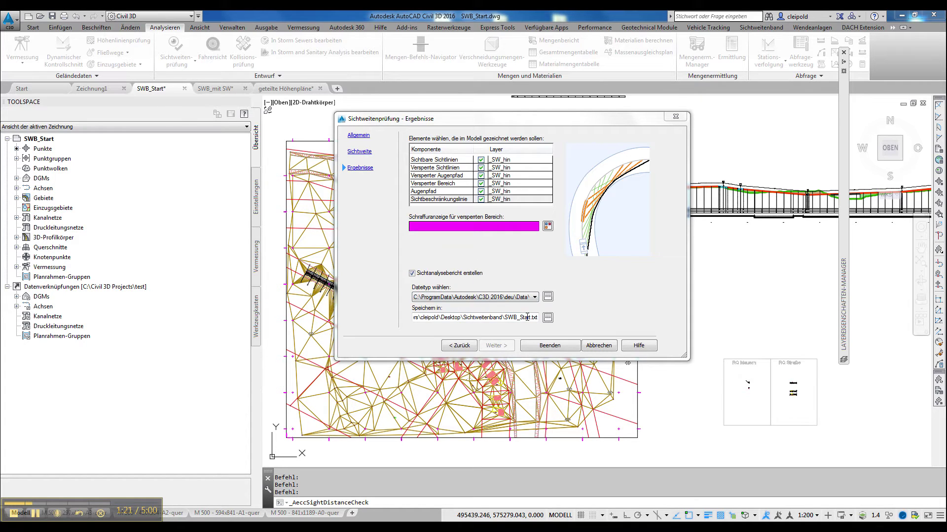
Save the report as SWB_Start_hin_neu.txt in the Sichtweitenband folder and run the check
{"action": "left_click", "coordinate": [548, 318]}
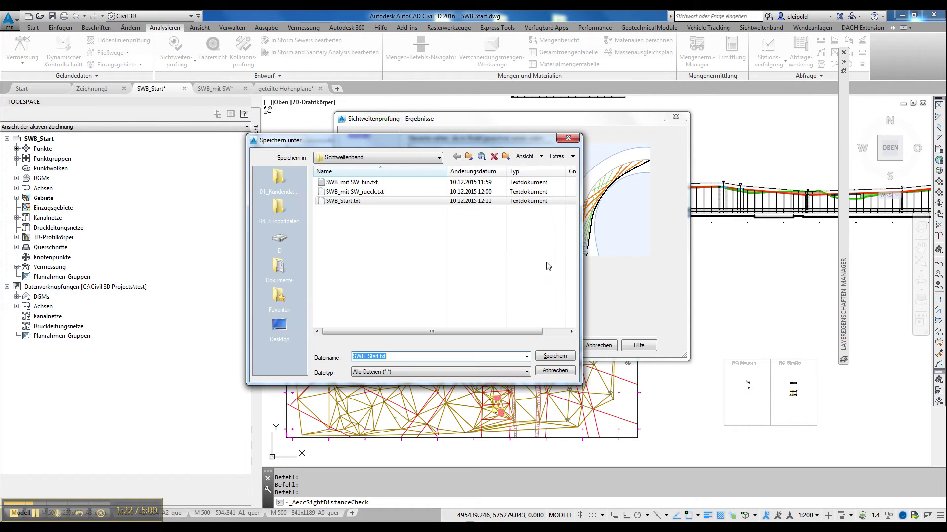
{"action": "left_click", "coordinate": [359, 202]}
{"action": "left_click", "coordinate": [383, 356]}
{"action": "type", "text": "hin_neu"}
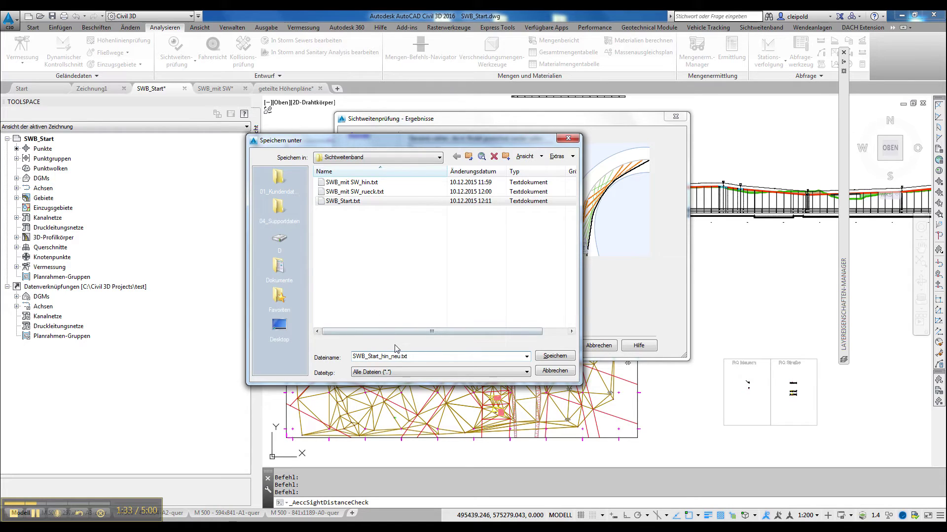
{"action": "left_click", "coordinate": [551, 357]}
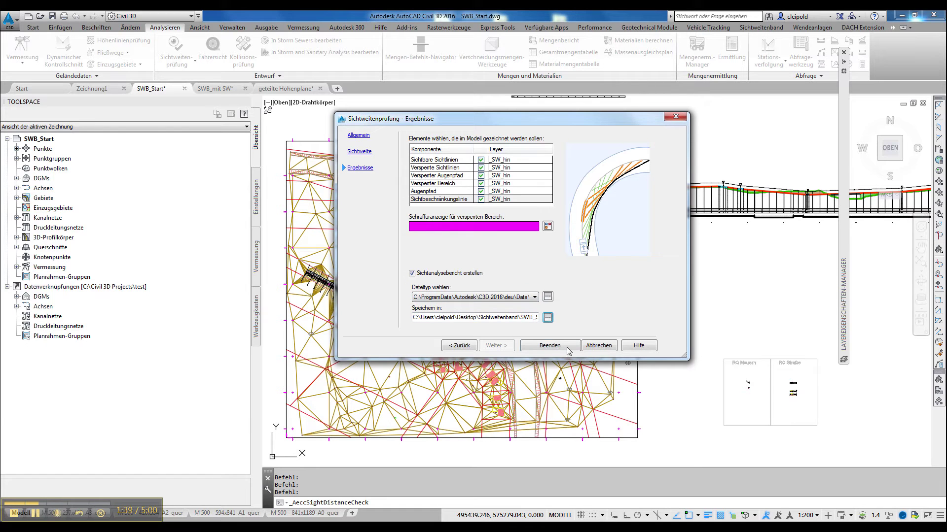
{"action": "left_click", "coordinate": [550, 346]}
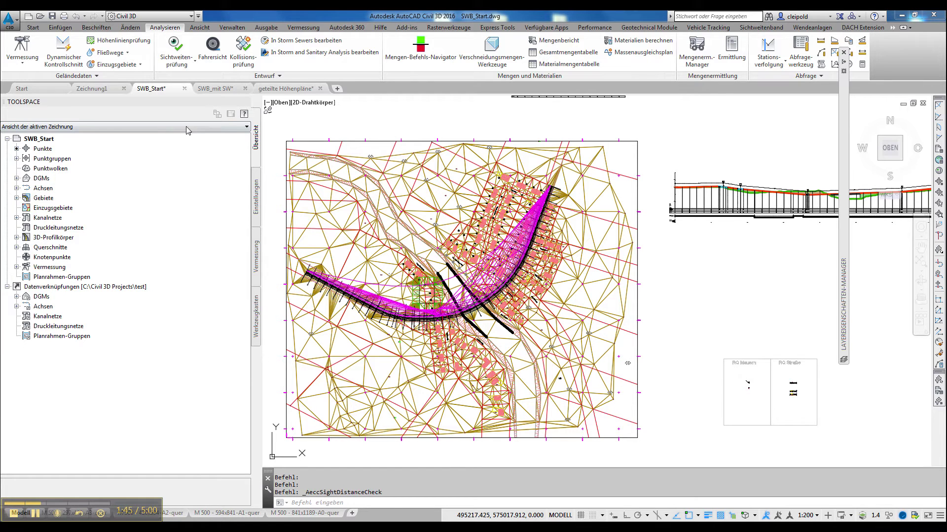
Start a new check on Blumenstraße - Gradiente (1) running from station 0+900 to 0+000
{"action": "left_click", "coordinate": [173, 64]}
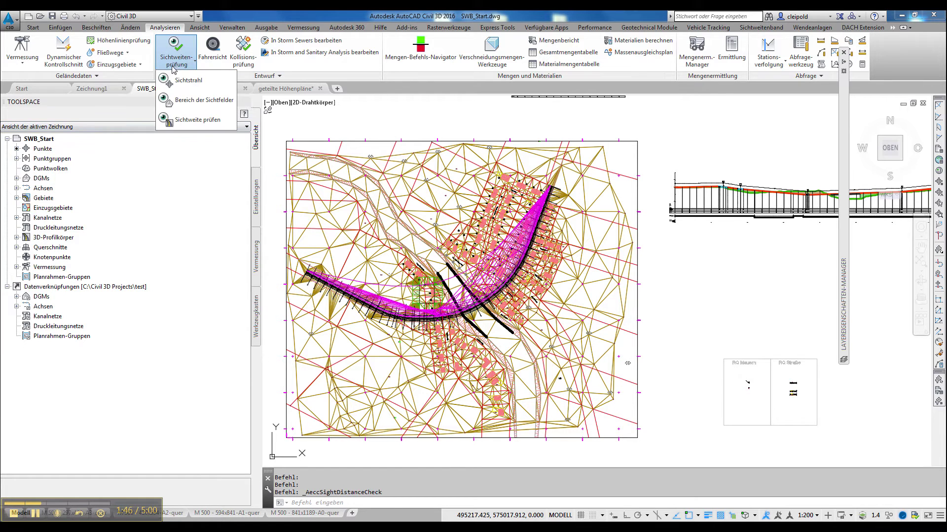
{"action": "left_click", "coordinate": [197, 121]}
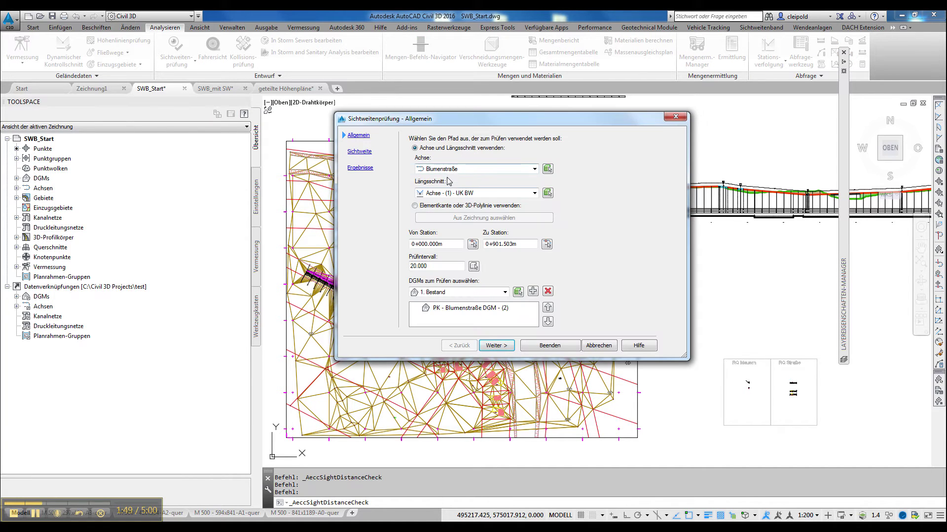
{"action": "left_click", "coordinate": [437, 194]}
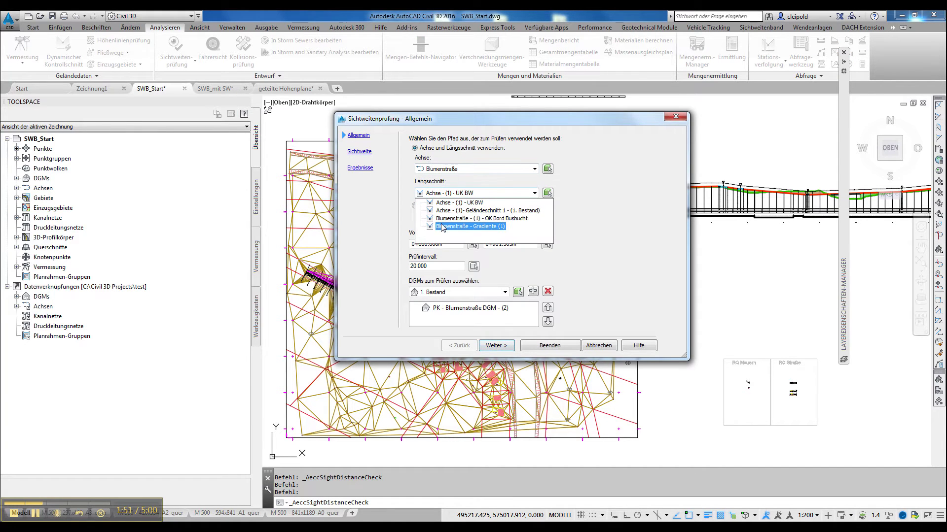
{"action": "left_click", "coordinate": [444, 225]}
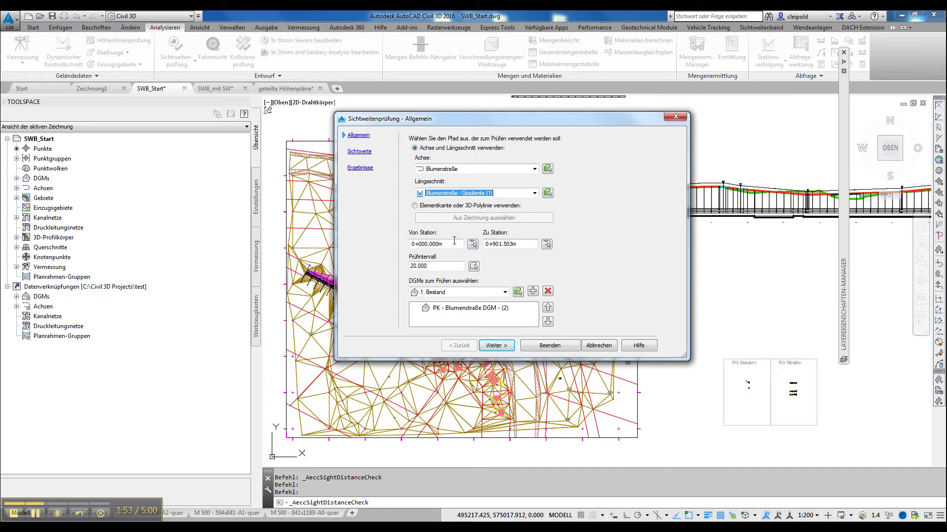
{"action": "left_click_drag", "start_coordinate": [454, 242], "coordinate": [402, 243]}
{"action": "type", "text": "900"}
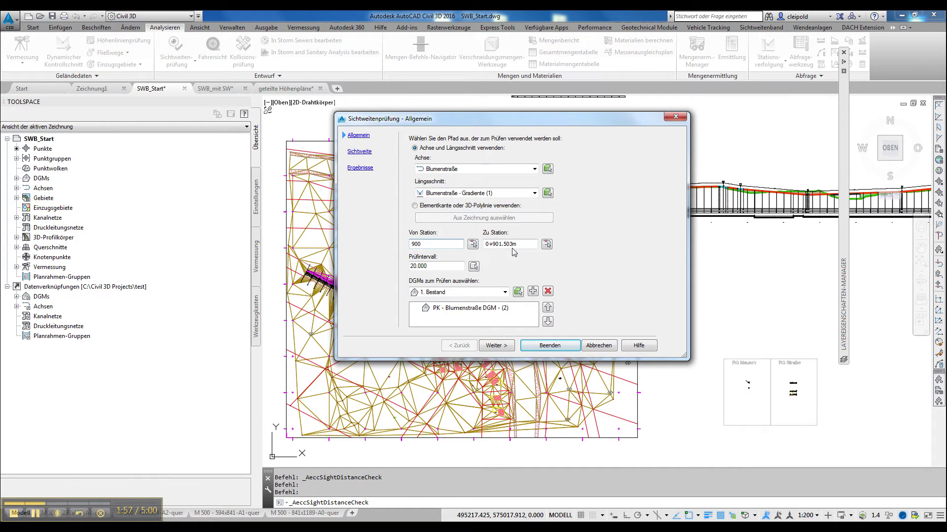
{"action": "left_click_drag", "start_coordinate": [535, 244], "coordinate": [486, 244]}
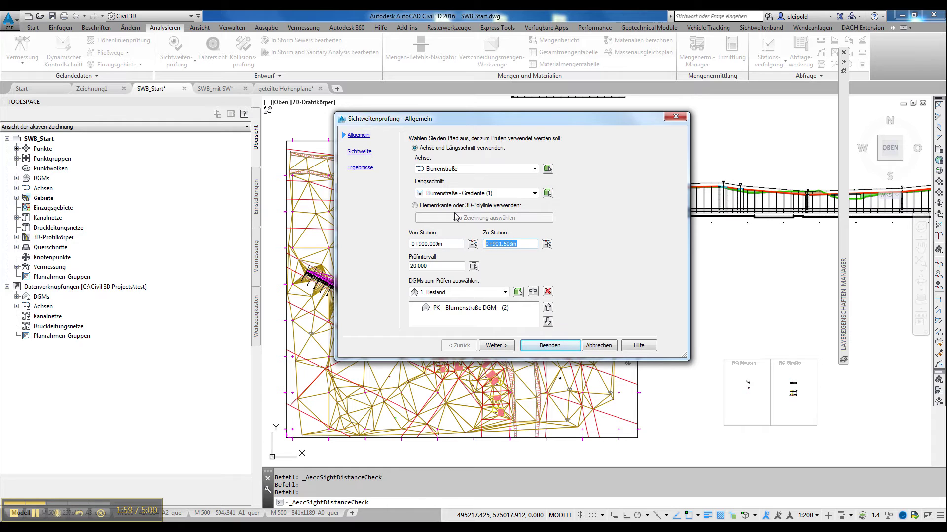
{"action": "type", "text": "0"}
{"action": "left_click", "coordinate": [443, 270]}
Check against the Gesamt surface instead of PK - Blumenstraße DGM and run it
{"action": "left_click", "coordinate": [454, 293]}
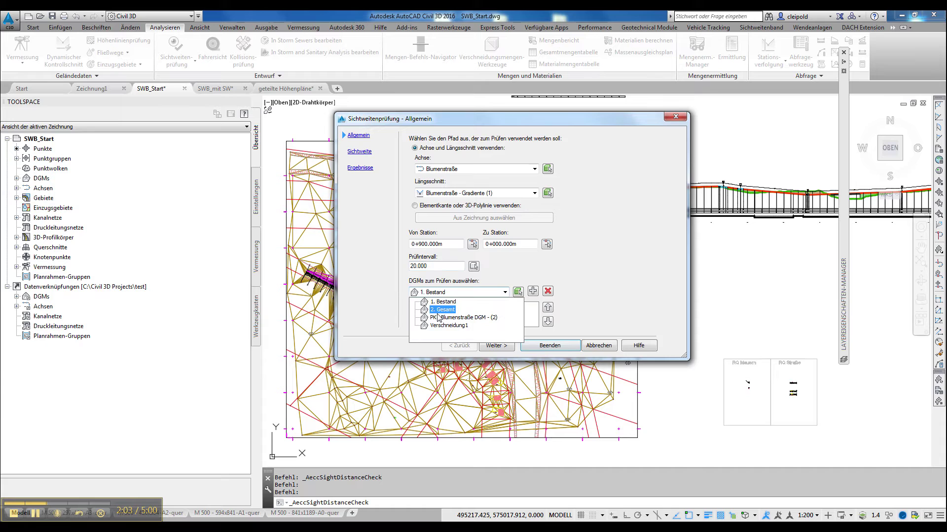
{"action": "left_click", "coordinate": [439, 313]}
{"action": "left_click", "coordinate": [548, 291]}
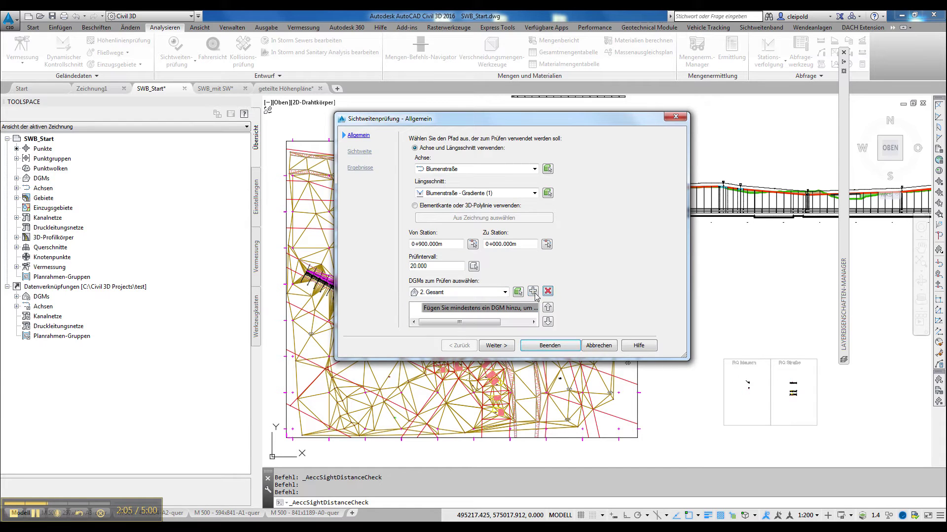
{"action": "left_click", "coordinate": [533, 292]}
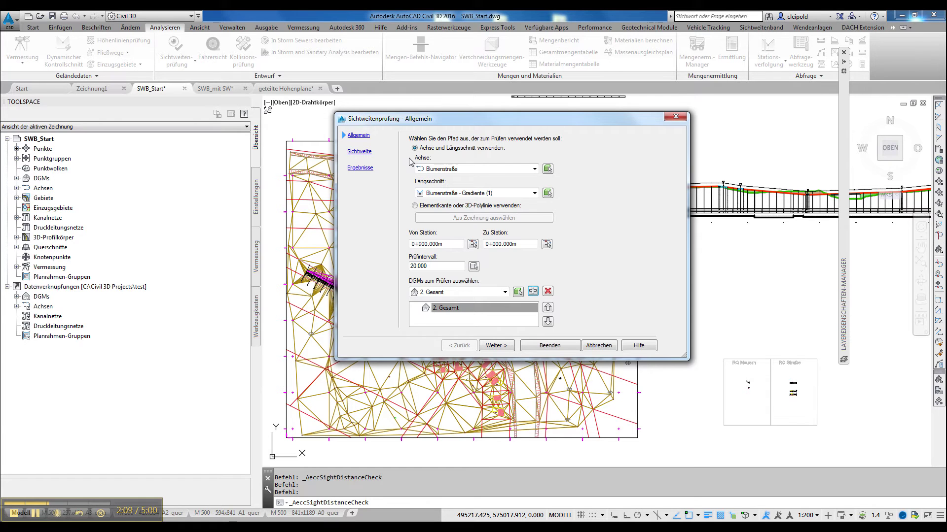
{"action": "left_click", "coordinate": [537, 346]}
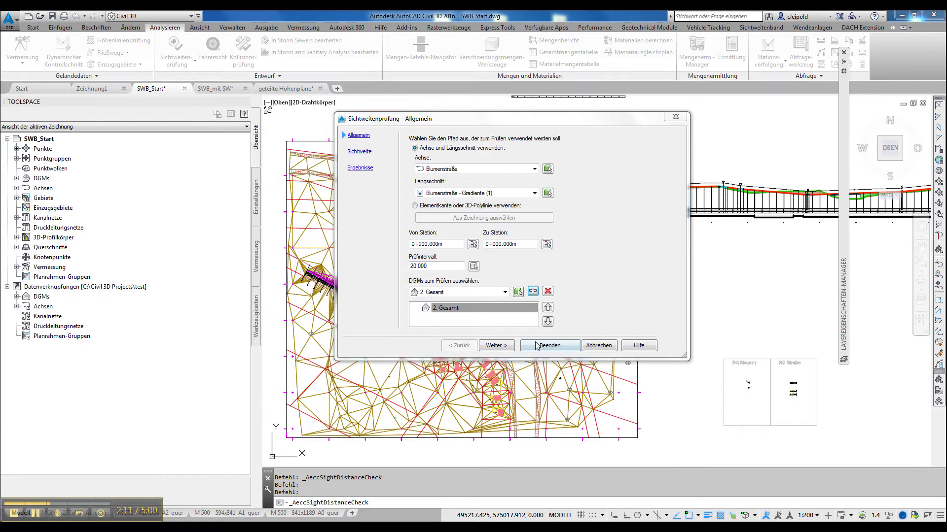
{"action": "left_click", "coordinate": [547, 347]}
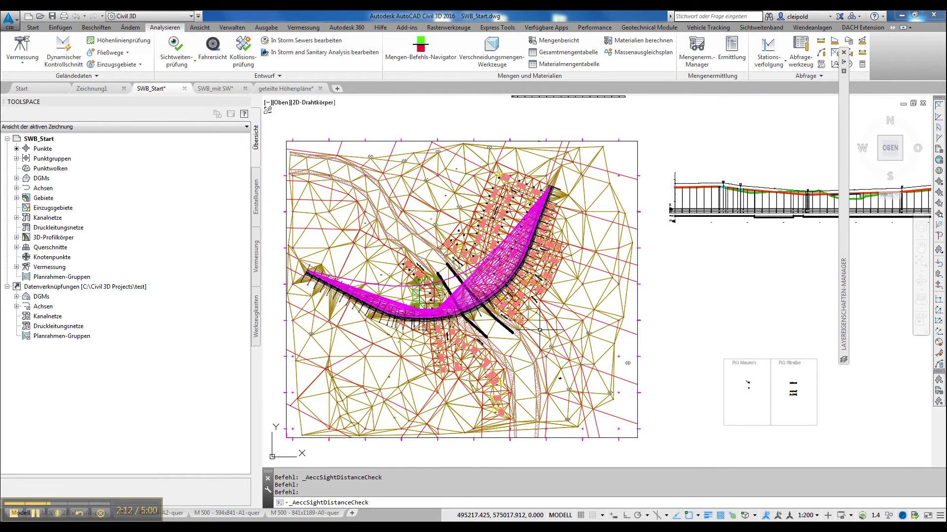
Switch to the SWB_mit SW drawing and zoom onto its long profile view
{"action": "left_click", "coordinate": [226, 90]}
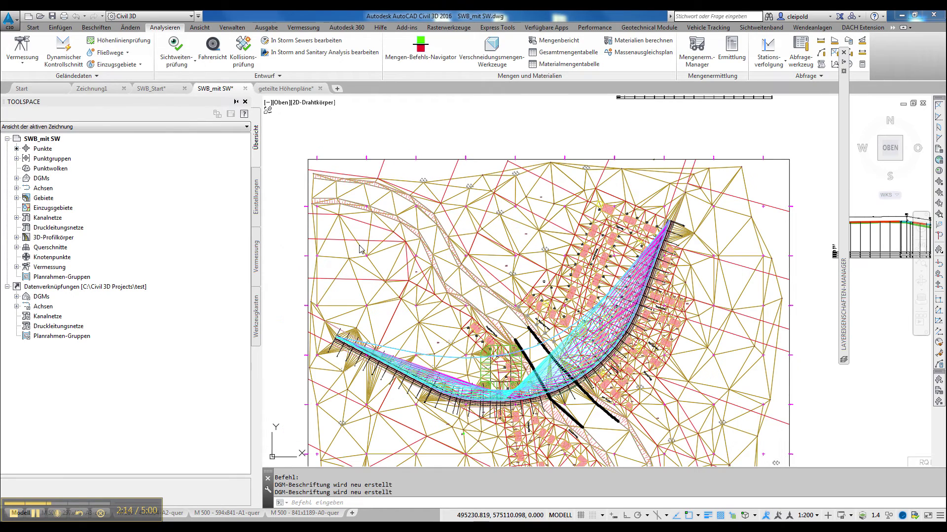
{"action": "scroll", "coordinate": [444, 296], "scroll_direction": "down", "scroll_amount": 2}
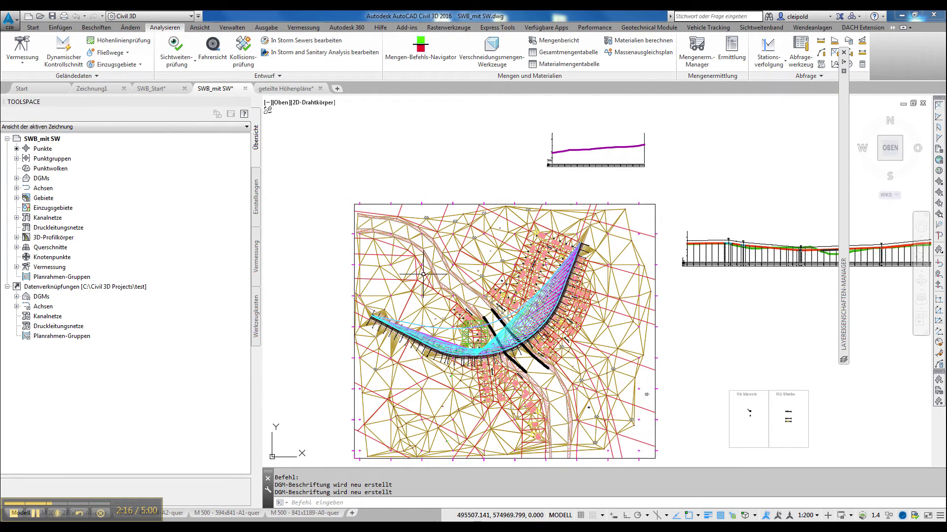
{"action": "scroll", "coordinate": [506, 344], "scroll_direction": "up", "scroll_amount": 5}
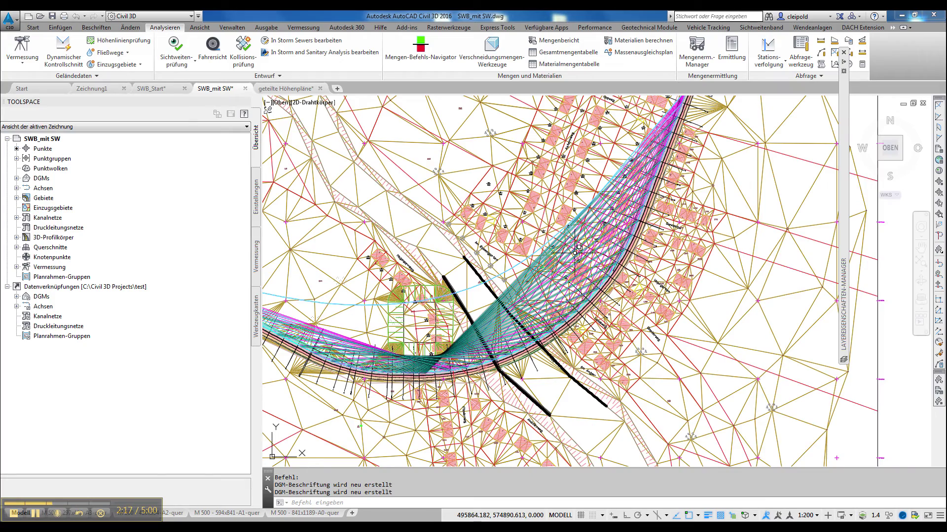
{"action": "scroll", "coordinate": [448, 284], "scroll_direction": "down", "scroll_amount": 2}
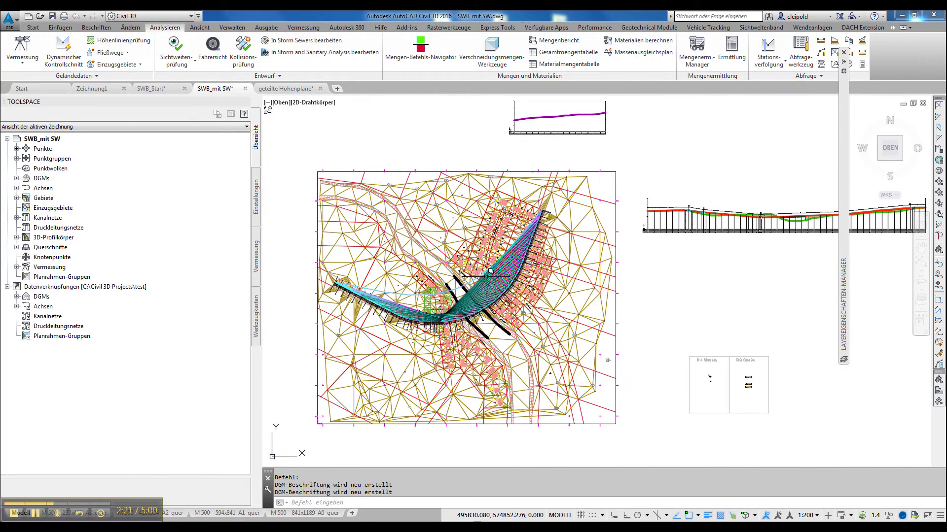
{"action": "scroll", "coordinate": [444, 289], "scroll_direction": "down", "scroll_amount": 1}
{"action": "scroll", "coordinate": [443, 290], "scroll_direction": "down", "scroll_amount": 1}
{"action": "scroll", "coordinate": [441, 296], "scroll_direction": "up", "scroll_amount": 2}
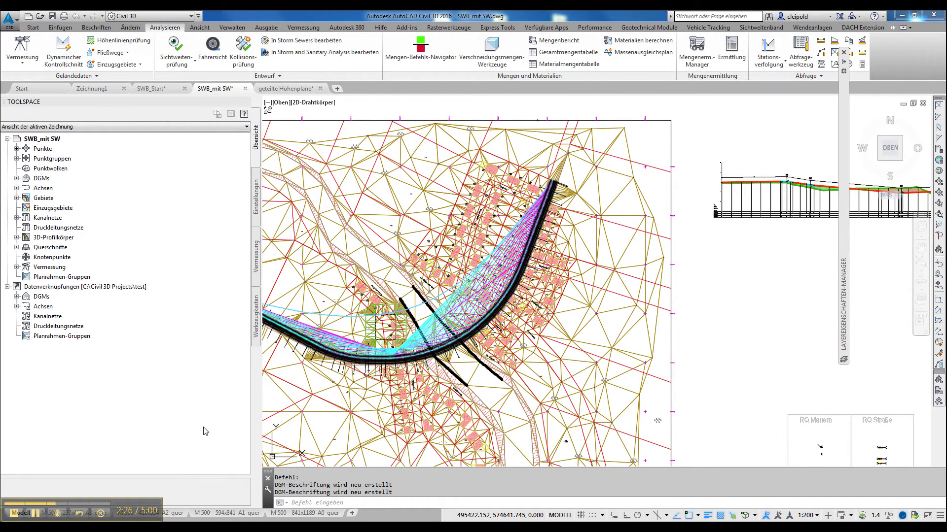
{"action": "scroll", "coordinate": [304, 277], "scroll_direction": "down", "scroll_amount": 3}
{"action": "scroll", "coordinate": [542, 197], "scroll_direction": "up", "scroll_amount": 4}
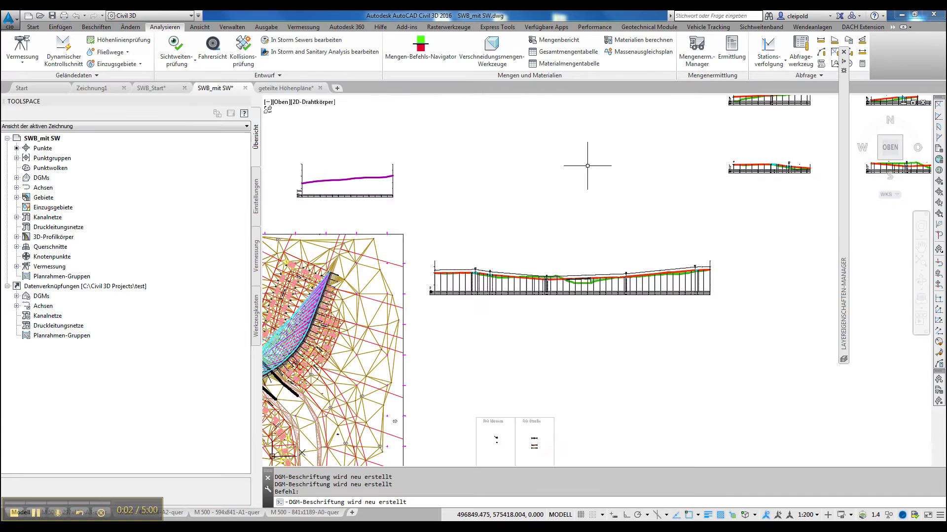
{"action": "scroll", "coordinate": [493, 242], "scroll_direction": "up", "scroll_amount": 2}
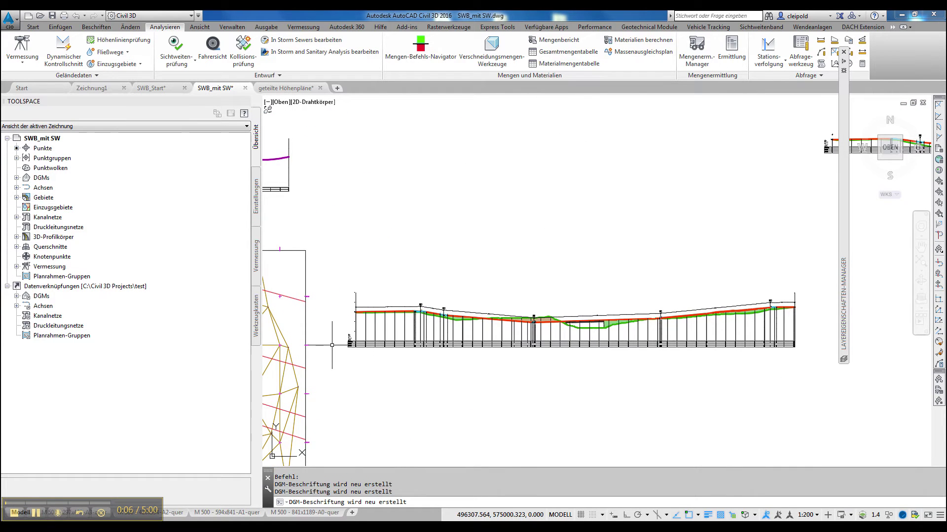
{"action": "scroll", "coordinate": [346, 351], "scroll_direction": "up", "scroll_amount": 2}
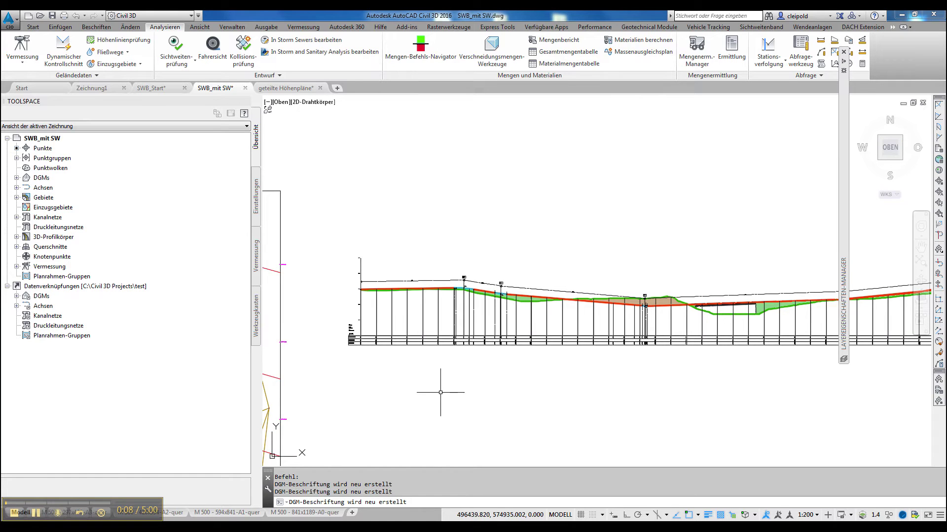
{"action": "scroll", "coordinate": [350, 354], "scroll_direction": "up", "scroll_amount": 2}
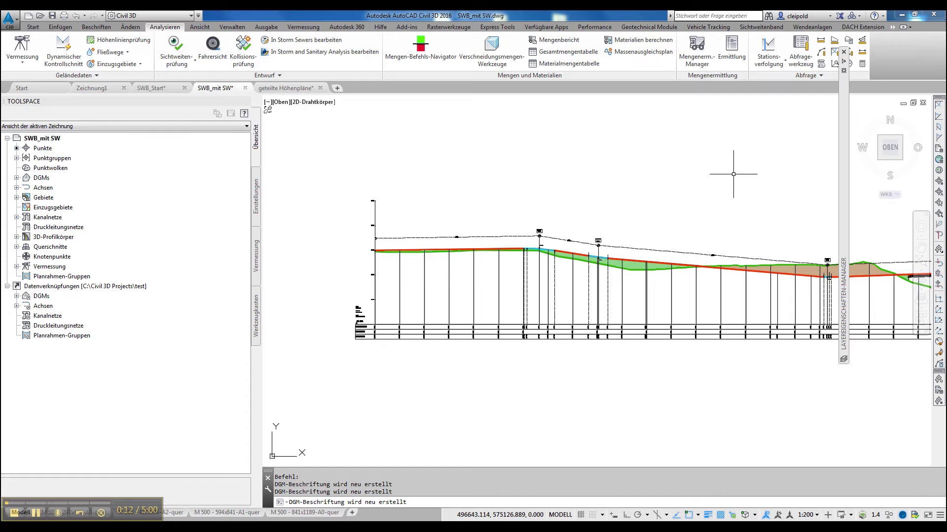
Start the Sichtweitenband tool and select profile Blumenstraße - Gradiente (1) in its settings
{"action": "left_click", "coordinate": [757, 27]}
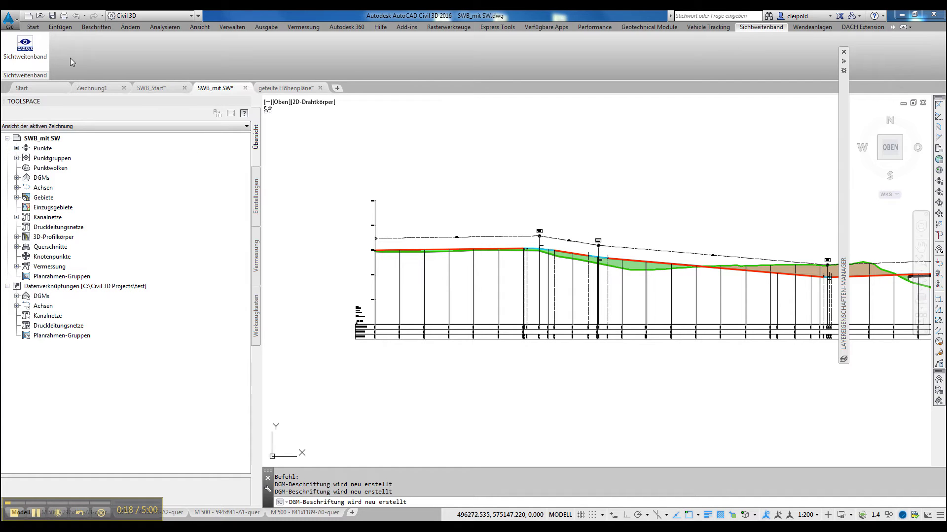
{"action": "left_click", "coordinate": [25, 55]}
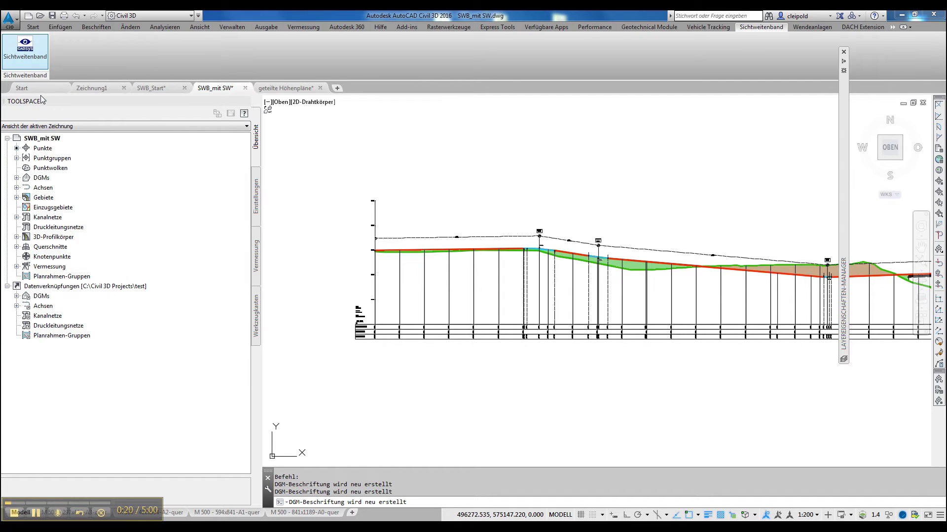
{"action": "left_click", "coordinate": [48, 49]}
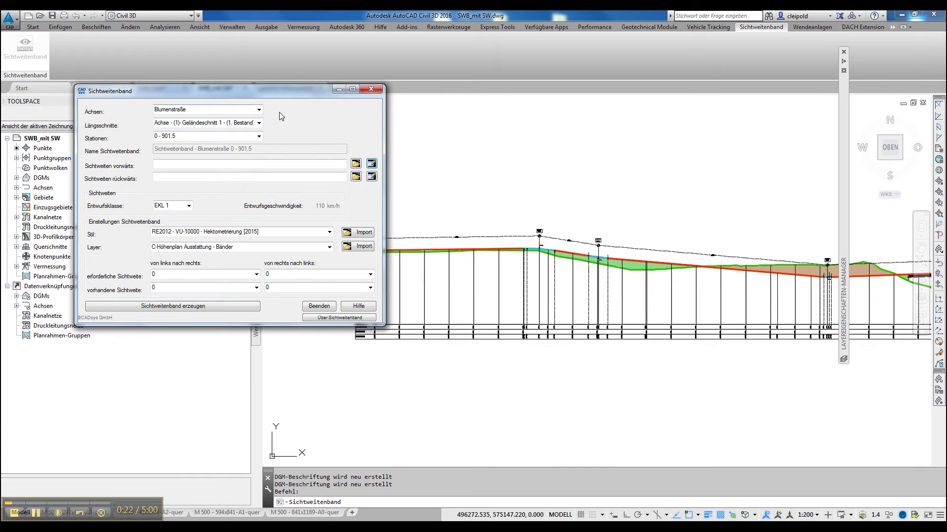
{"action": "left_click_drag", "start_coordinate": [271, 91], "coordinate": [484, 144]}
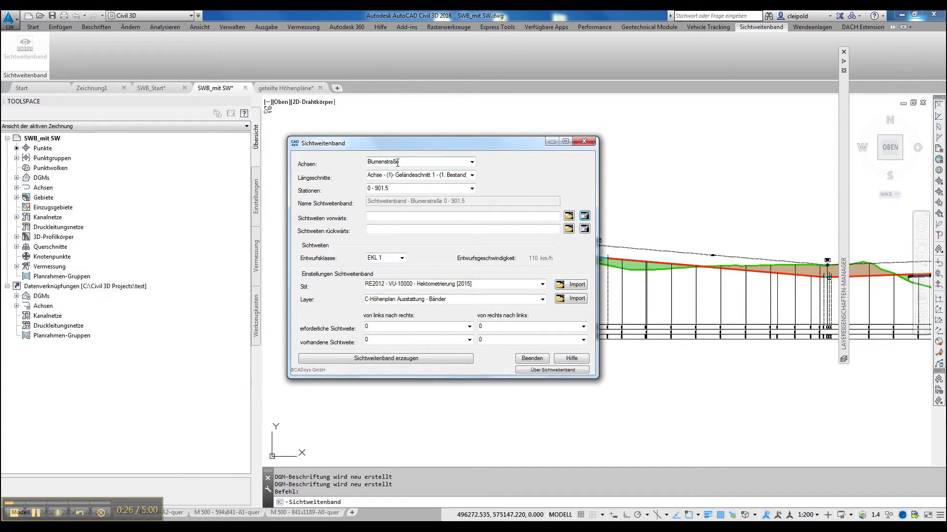
{"action": "left_click", "coordinate": [469, 175]}
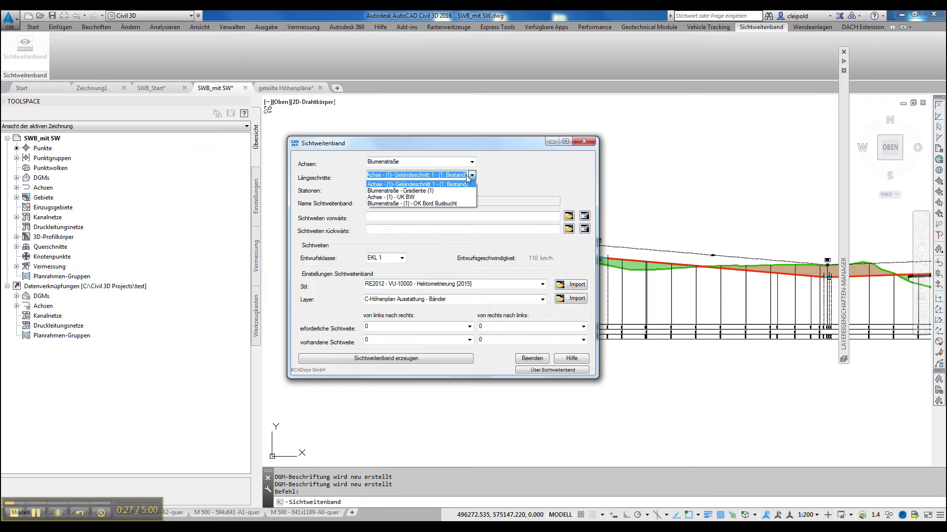
{"action": "left_click", "coordinate": [422, 193]}
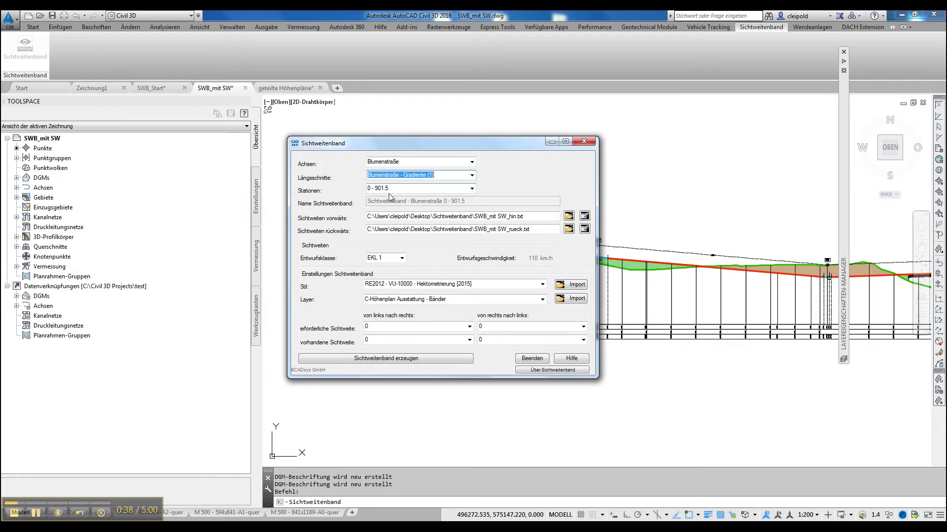
{"action": "left_click", "coordinate": [585, 217]}
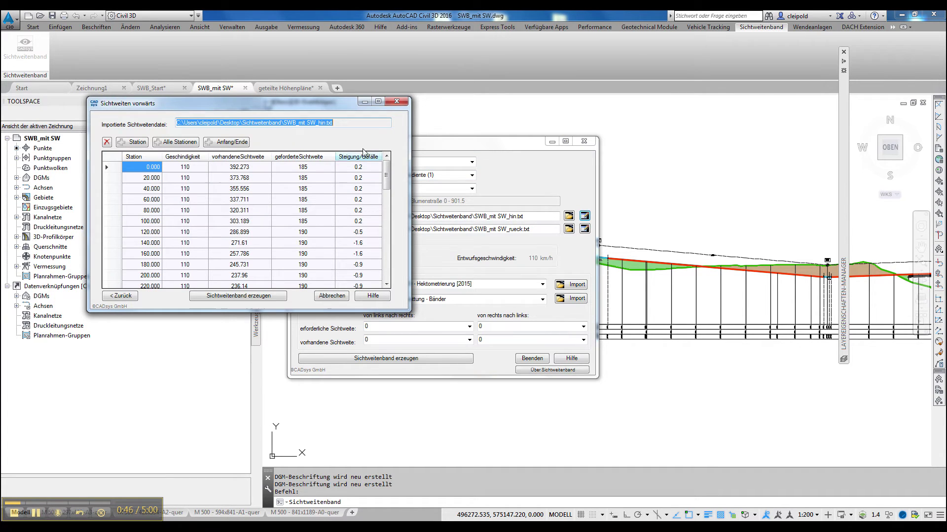
{"action": "mouse_move", "coordinate": [385, 178]}
{"action": "left_mouse_down"}
{"action": "mouse_move", "coordinate": [372, 273]}
{"action": "mouse_move", "coordinate": [388, 179]}
{"action": "left_mouse_up"}
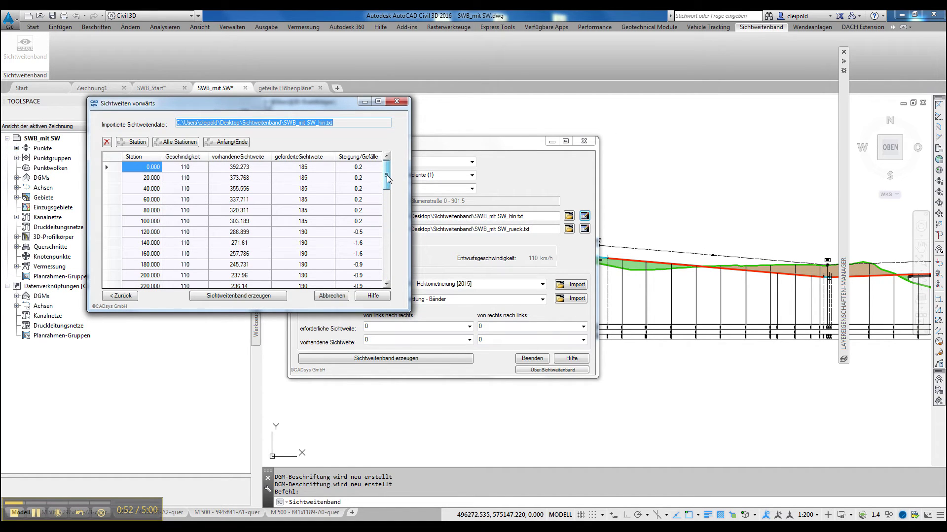
{"action": "left_click", "coordinate": [121, 298]}
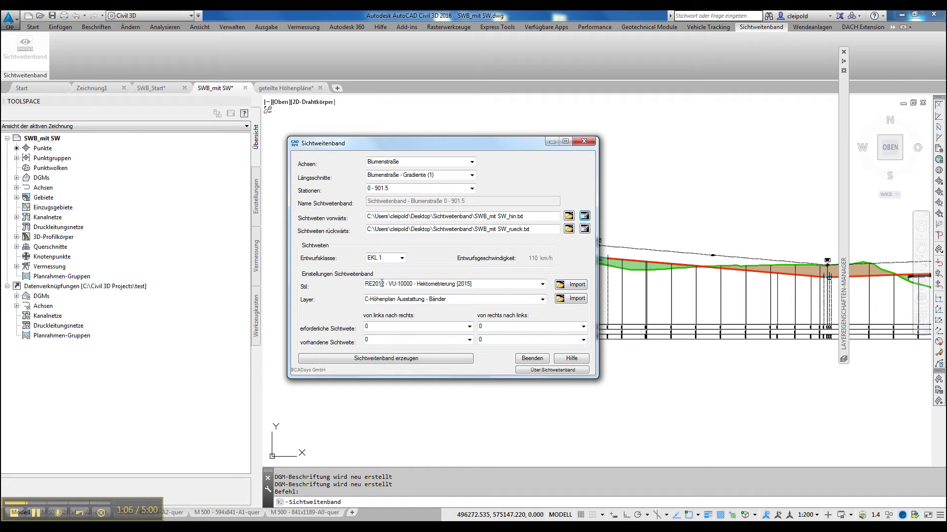
Import band styles from 'Stile für Sichtweitenband_metrisch.dwg'
{"action": "left_click", "coordinate": [574, 288]}
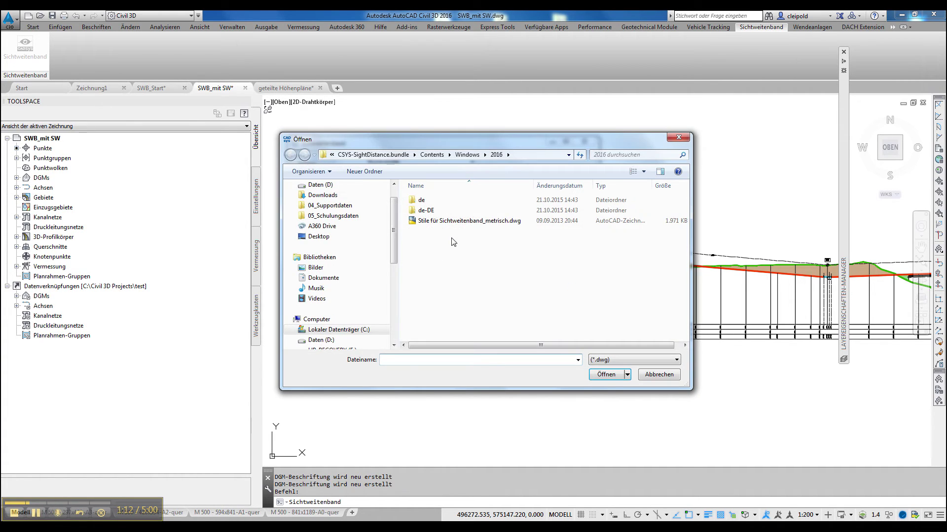
{"action": "left_click", "coordinate": [426, 225]}
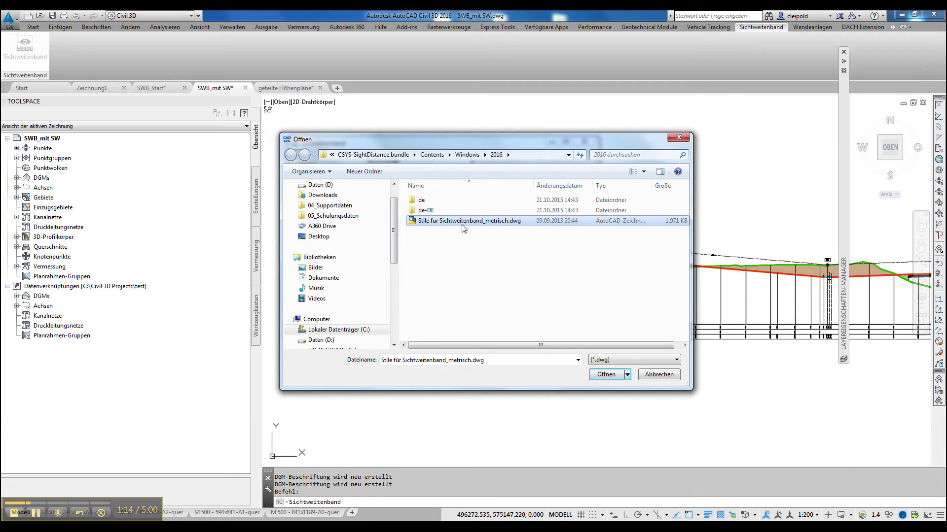
{"action": "left_click", "coordinate": [604, 375]}
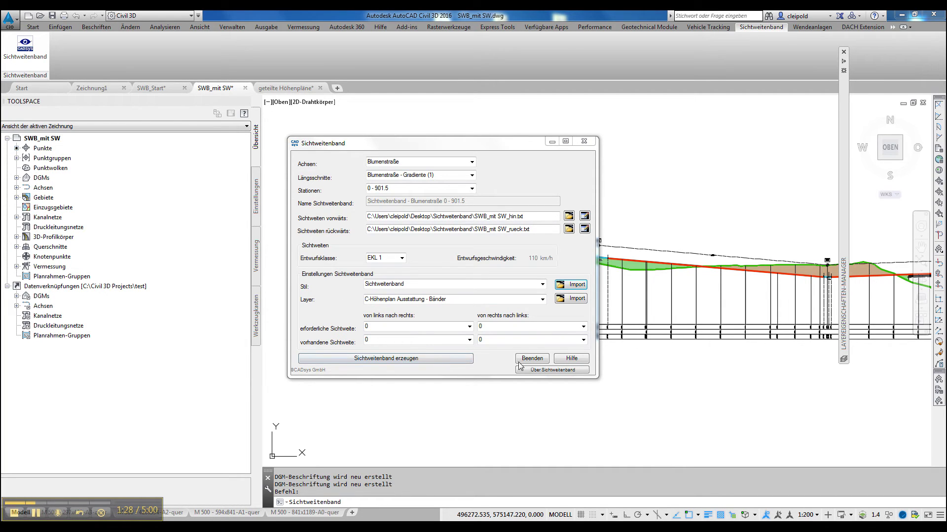
Import the C-SWB layers from 'Layer für Sichtweitenband.las'
{"action": "left_click", "coordinate": [572, 299]}
{"action": "left_click", "coordinate": [461, 222]}
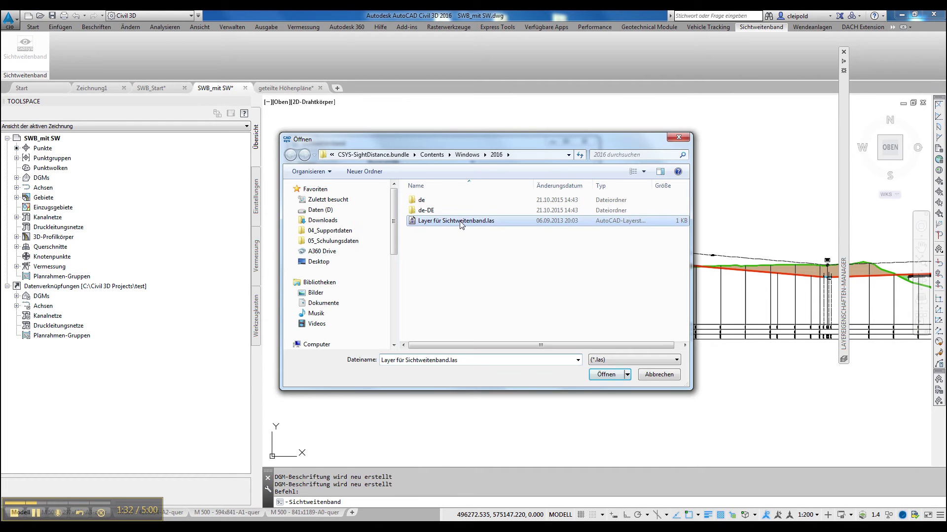
{"action": "left_click", "coordinate": [607, 378]}
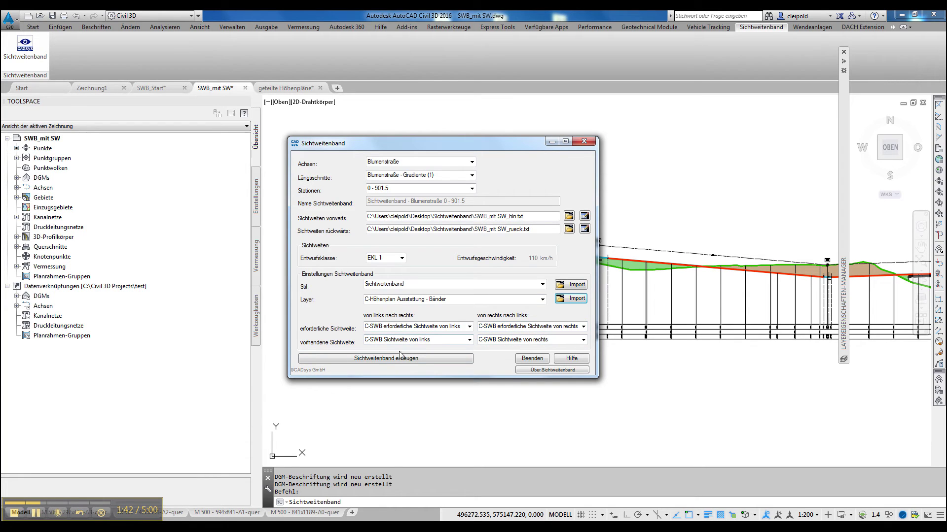
Generate the Sichtweite band beneath the Blumenstraße profile and zoom into its table
{"action": "left_click", "coordinate": [379, 363]}
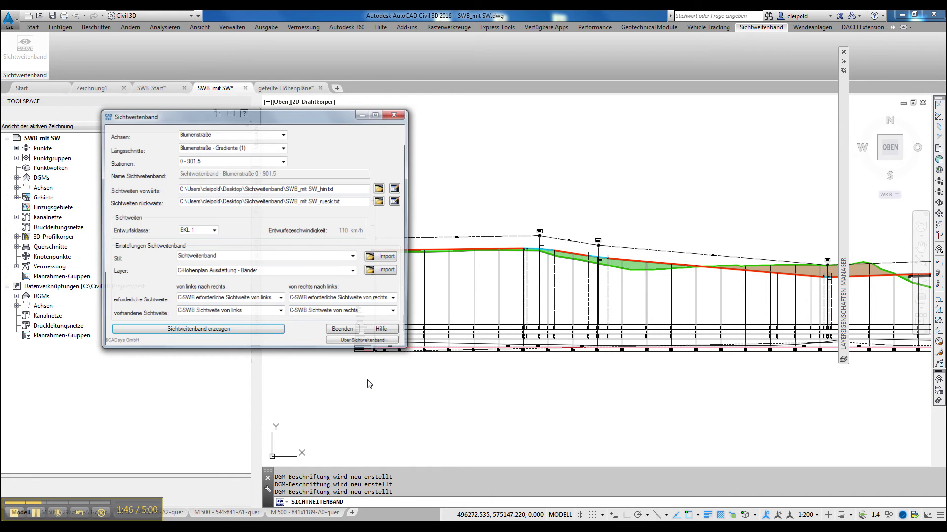
{"action": "left_click", "coordinate": [343, 329]}
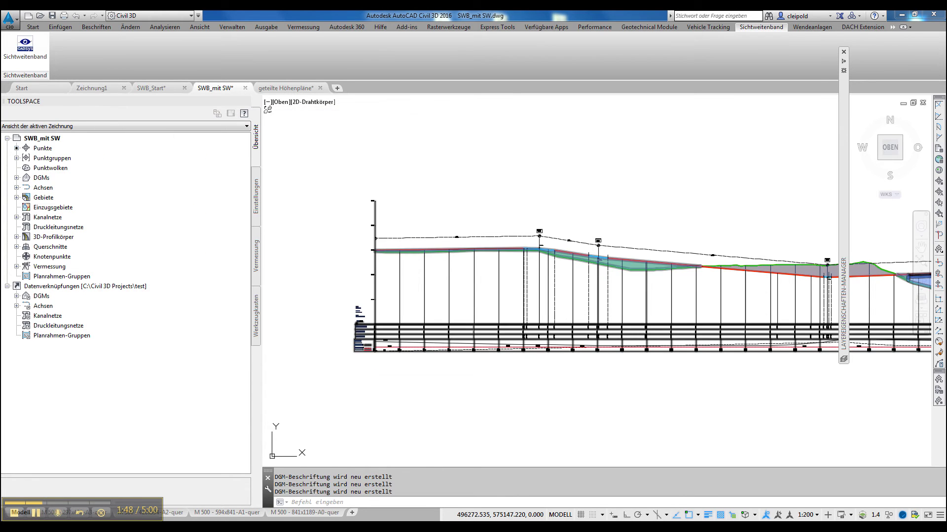
{"action": "scroll", "coordinate": [340, 378], "scroll_direction": "up", "scroll_amount": 4}
{"action": "scroll", "coordinate": [355, 345], "scroll_direction": "up", "scroll_amount": 4}
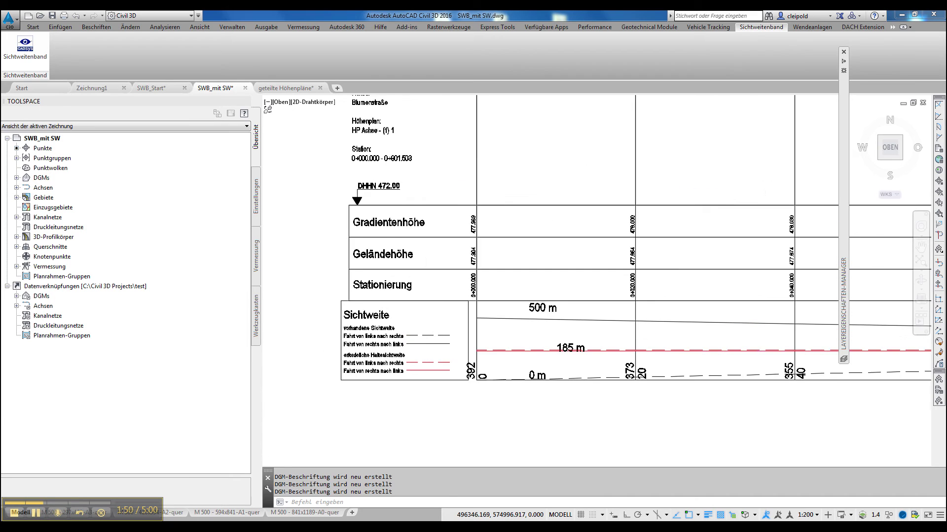
{"action": "scroll", "coordinate": [400, 293], "scroll_direction": "up", "scroll_amount": 2}
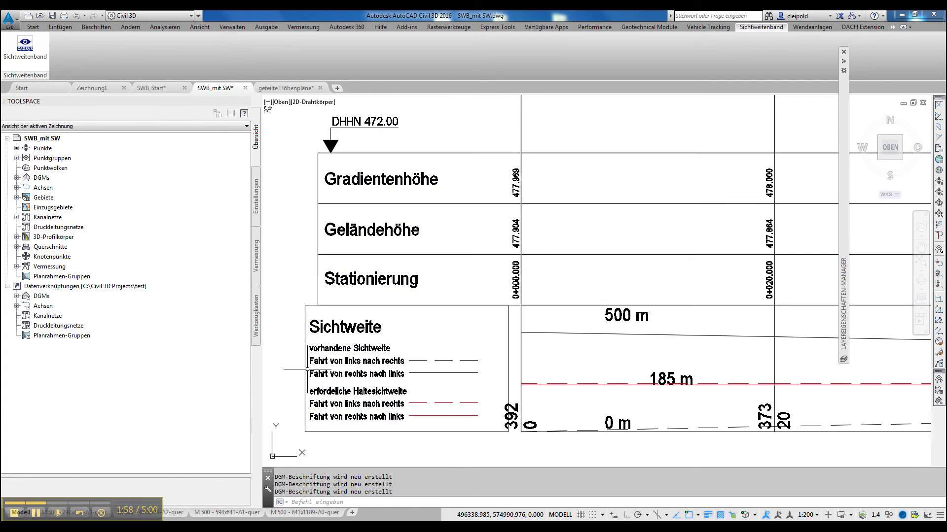
Zoom out and pan across the profile view toward the cross-section views
{"action": "scroll", "coordinate": [263, 340], "scroll_direction": "down", "scroll_amount": 1}
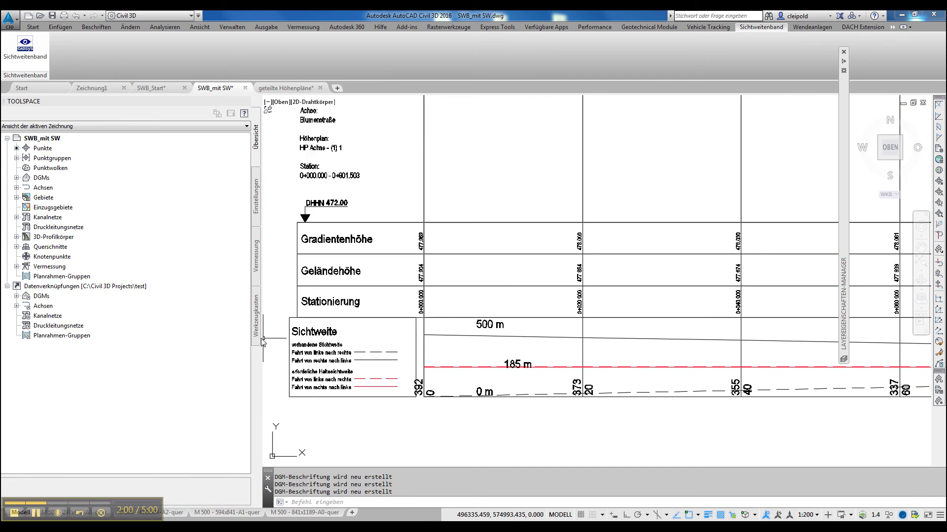
{"action": "scroll", "coordinate": [371, 354], "scroll_direction": "down", "scroll_amount": 2}
{"action": "scroll", "coordinate": [394, 344], "scroll_direction": "down", "scroll_amount": 1}
{"action": "scroll", "coordinate": [390, 345], "scroll_direction": "down", "scroll_amount": 2}
{"action": "scroll", "coordinate": [390, 345], "scroll_direction": "down", "scroll_amount": 2}
{"action": "middle_click_drag", "start_coordinate": [454, 363], "coordinate": [339, 359]}
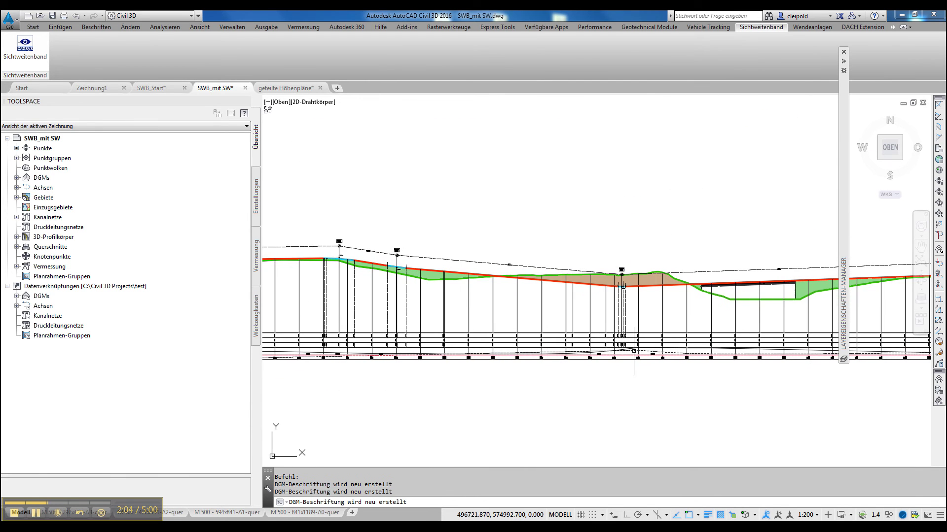
{"action": "scroll", "coordinate": [633, 351], "scroll_direction": "up", "scroll_amount": 2}
{"action": "scroll", "coordinate": [547, 379], "scroll_direction": "down", "scroll_amount": 2}
{"action": "scroll", "coordinate": [568, 381], "scroll_direction": "down", "scroll_amount": 2}
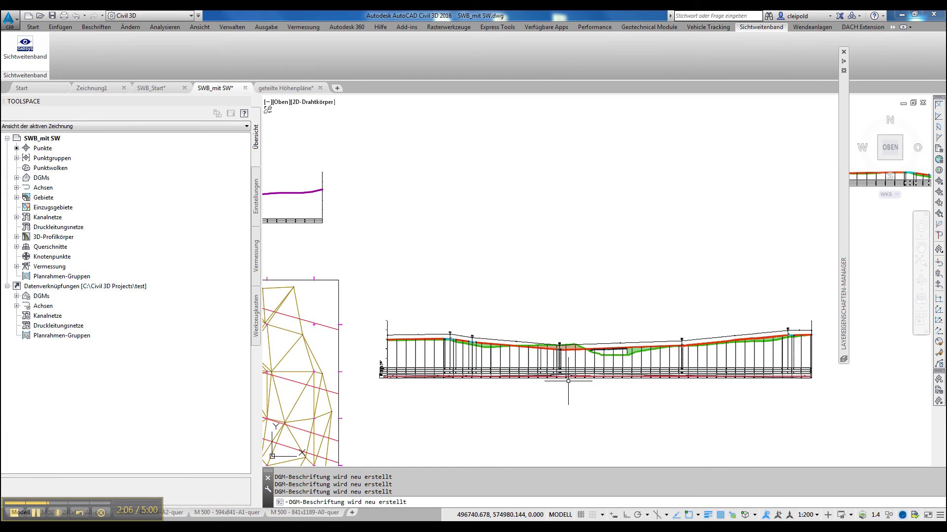
{"action": "mouse_move", "coordinate": [634, 266]}
{"action": "middle_mouse_down"}
{"action": "mouse_move", "coordinate": [438, 355]}
{"action": "mouse_move", "coordinate": [296, 464]}
{"action": "middle_mouse_up"}
{"action": "middle_click_drag", "start_coordinate": [668, 270], "coordinate": [578, 333]}
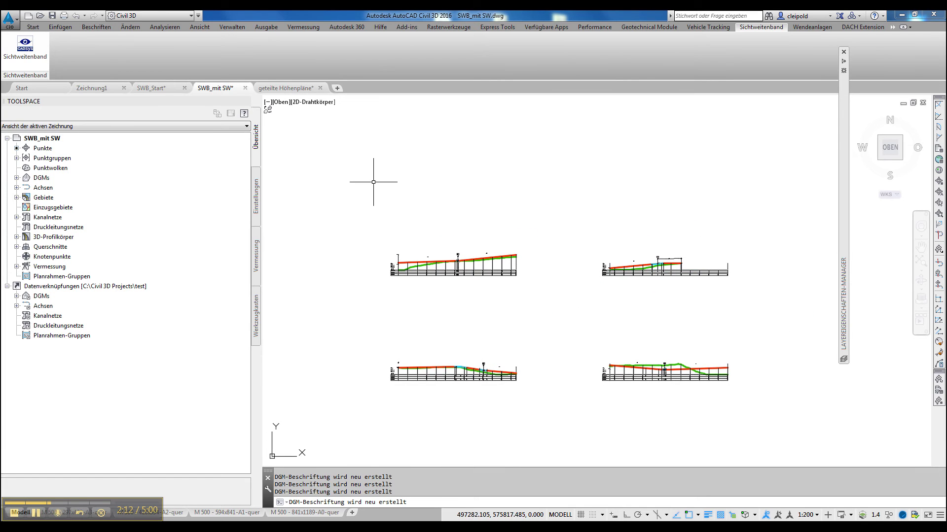
Generate a Sichtweitenband for 'Blumenstraße - Gradiente (1)' over stations 0–250, then reopen the dialog
{"action": "left_click", "coordinate": [19, 53]}
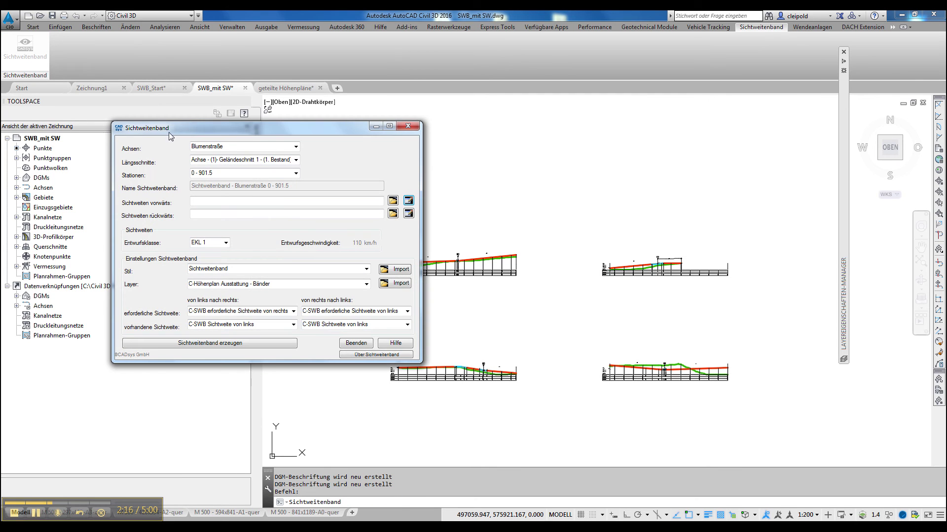
{"action": "left_click", "coordinate": [296, 160]}
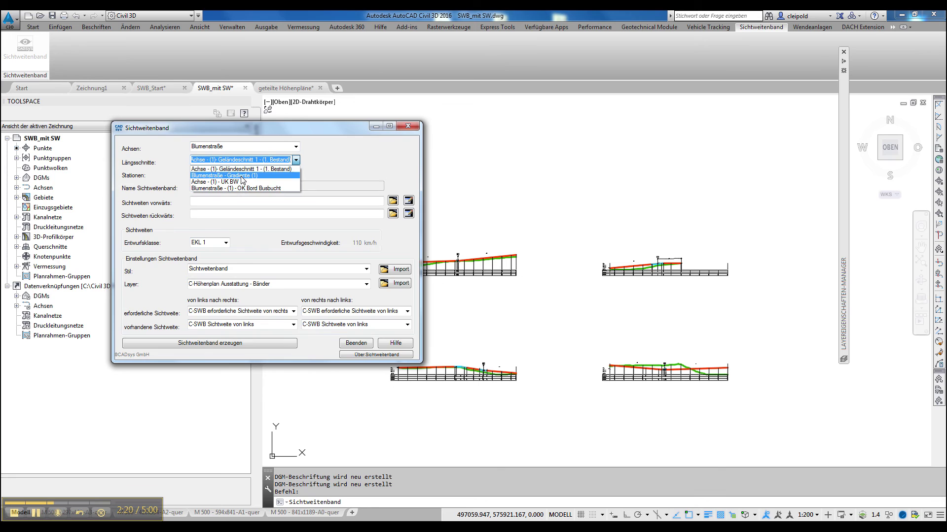
{"action": "left_click", "coordinate": [241, 176]}
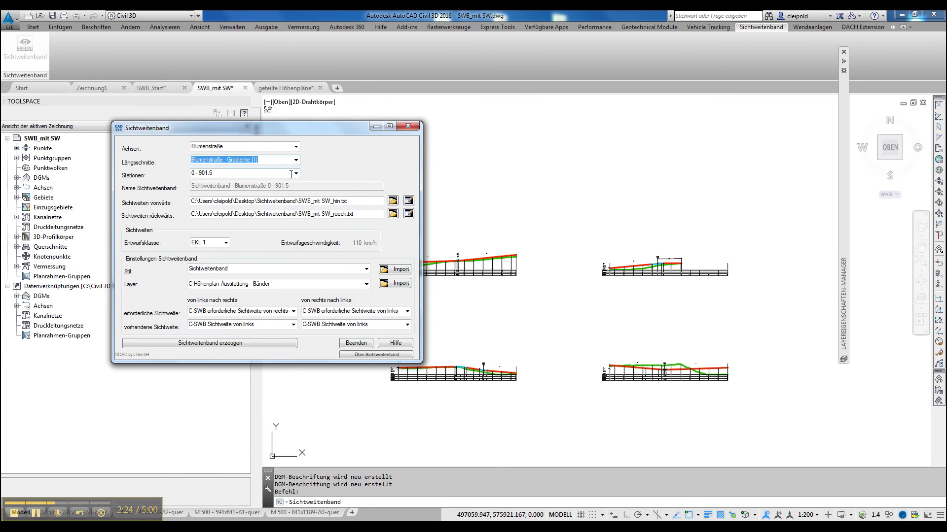
{"action": "left_click", "coordinate": [291, 174]}
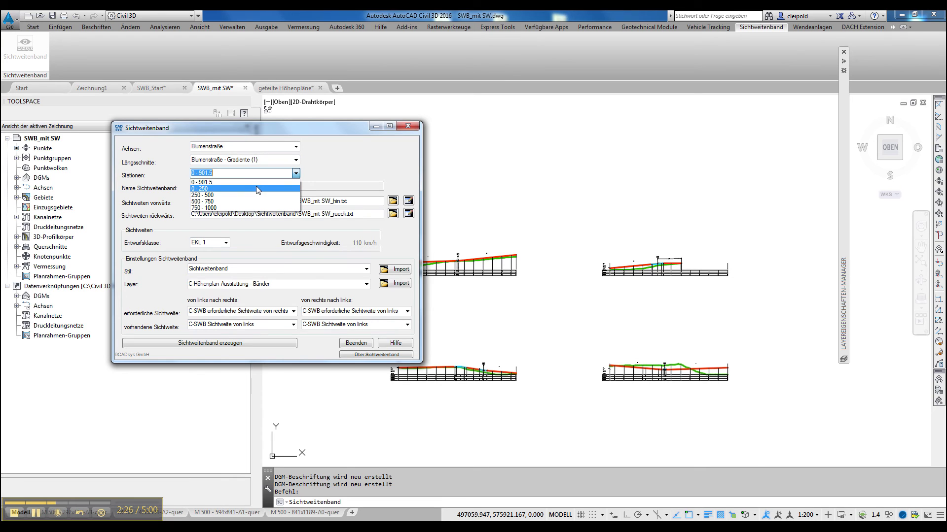
{"action": "left_click", "coordinate": [216, 191]}
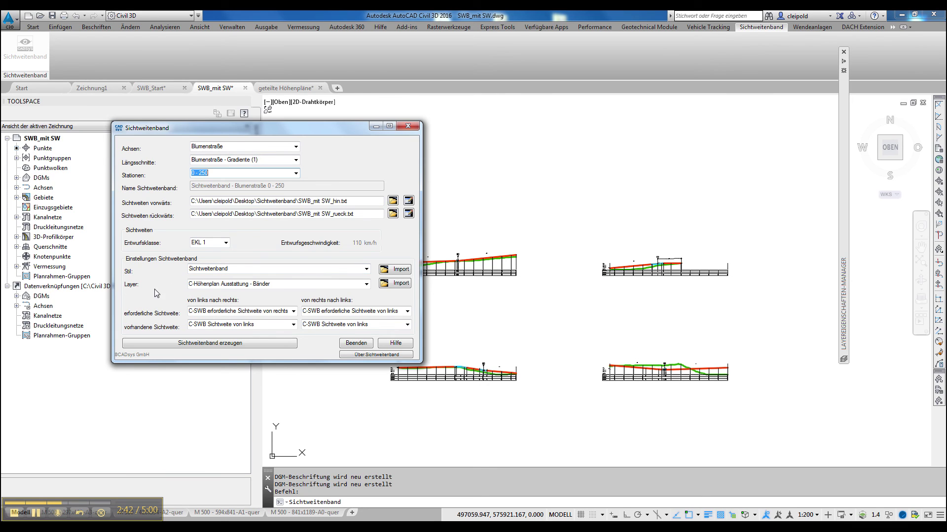
{"action": "left_click", "coordinate": [197, 344]}
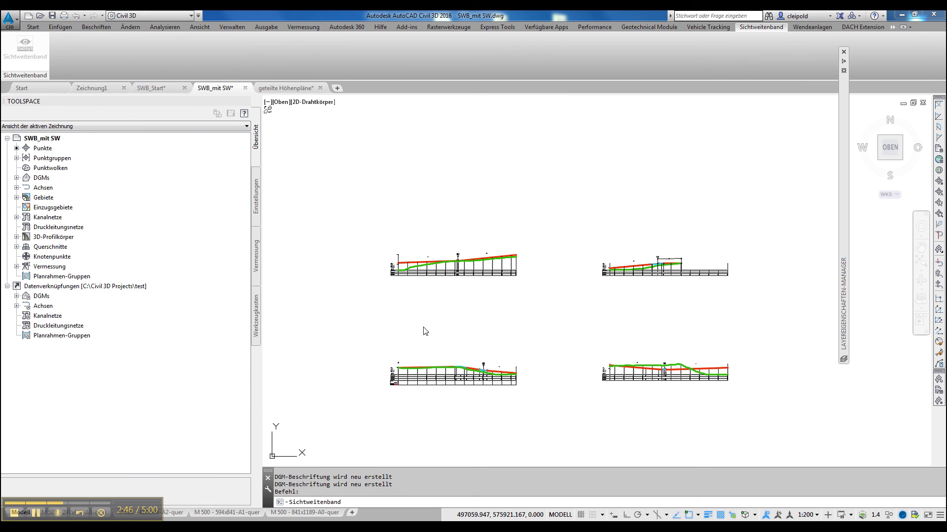
{"action": "key", "text": "Return"}
Close the band dialog and inspect the new 0+000–0+250 Sichtweite band showing 392 m and 185 m
{"action": "left_click", "coordinate": [367, 356]}
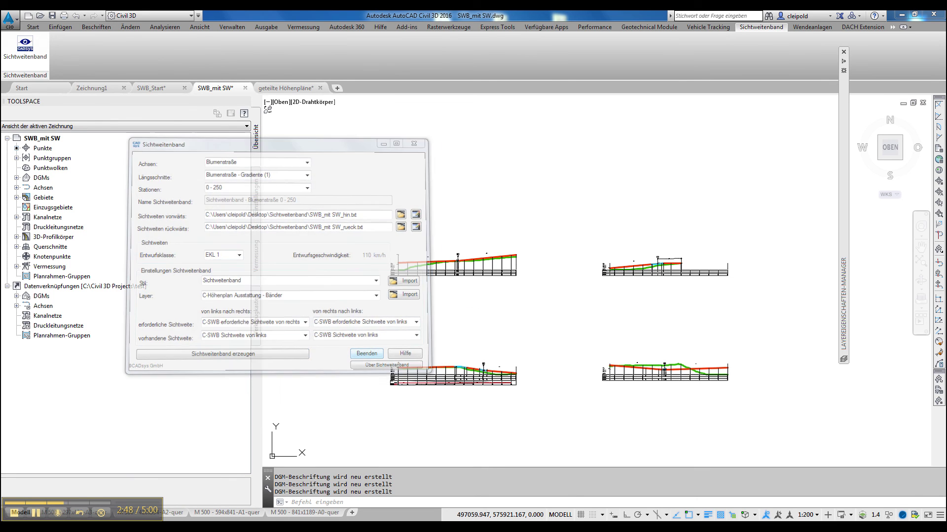
{"action": "scroll", "coordinate": [417, 389], "scroll_direction": "up", "scroll_amount": 5}
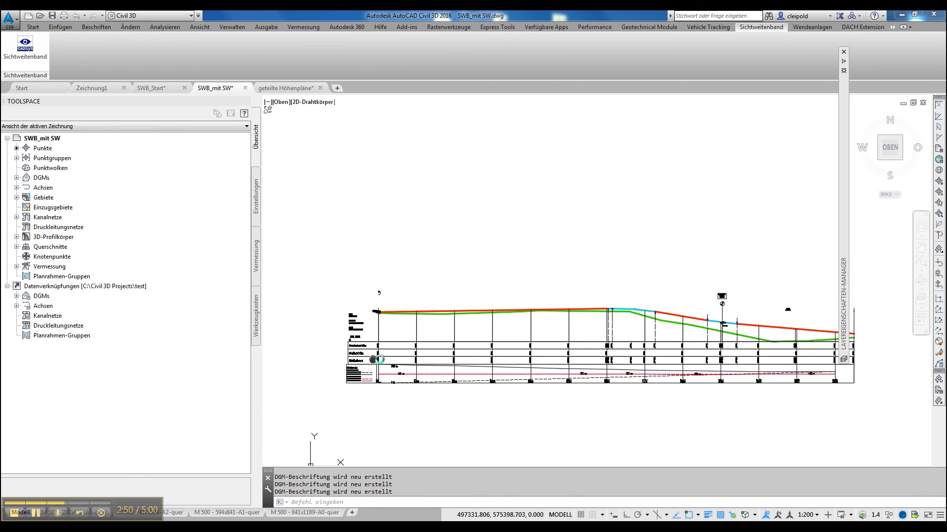
{"action": "scroll", "coordinate": [390, 387], "scroll_direction": "up", "scroll_amount": 2}
{"action": "scroll", "coordinate": [390, 387], "scroll_direction": "up", "scroll_amount": 3}
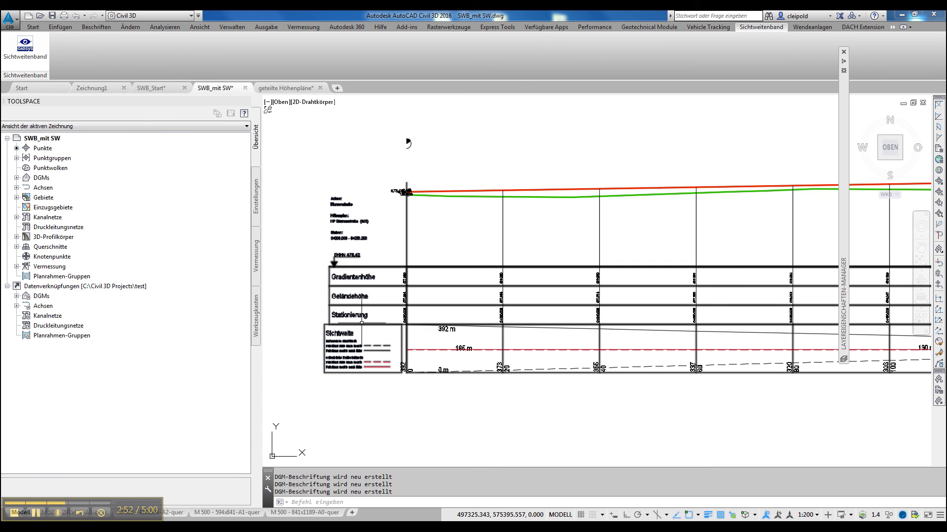
{"action": "middle_click_drag", "start_coordinate": [365, 326], "coordinate": [353, 344]}
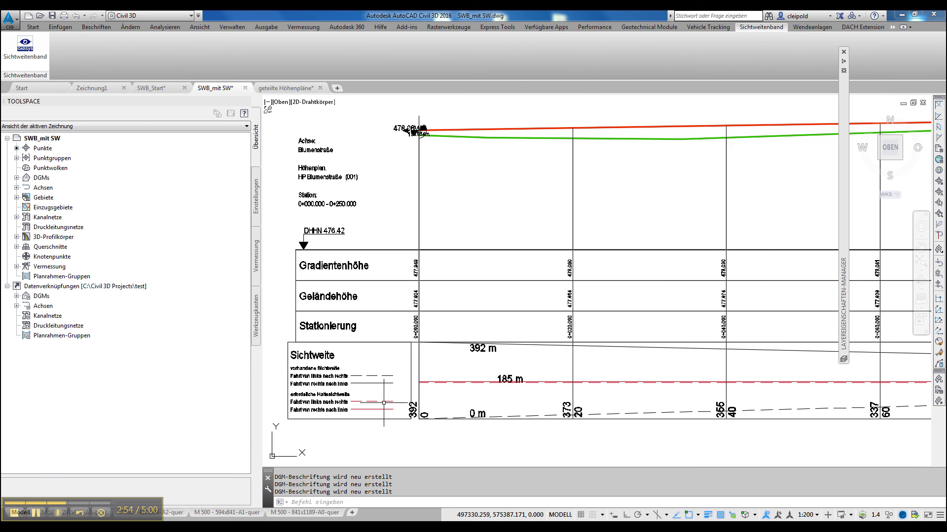
{"action": "scroll", "coordinate": [330, 340], "scroll_direction": "down", "scroll_amount": 2}
{"action": "scroll", "coordinate": [329, 340], "scroll_direction": "down", "scroll_amount": 3}
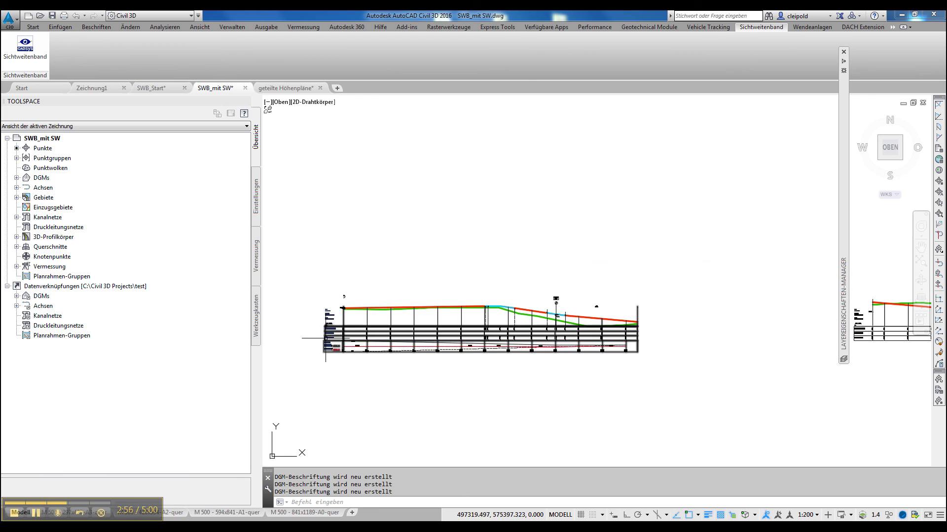